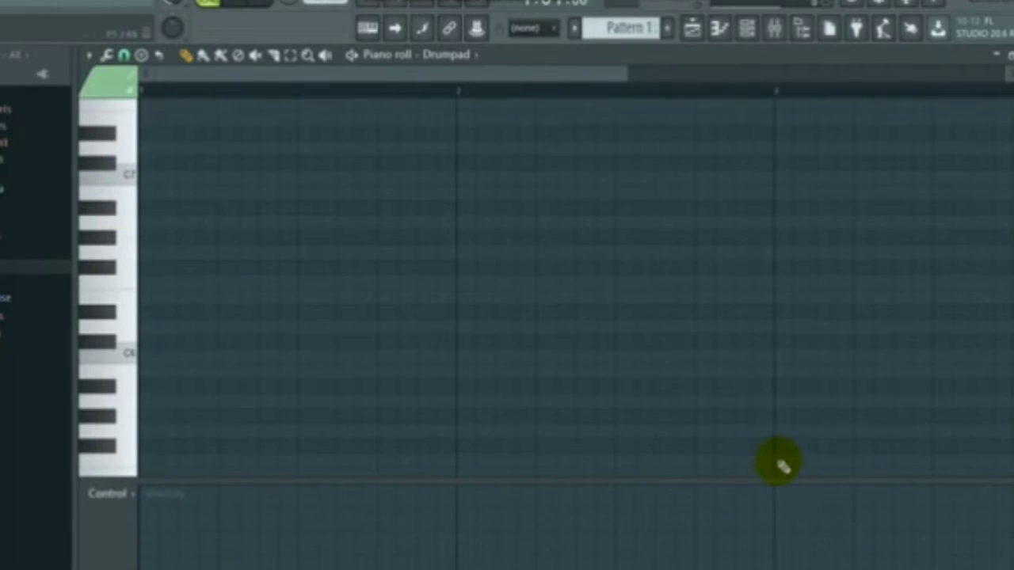
Audition the Drumpad sounds on piano roll keys across several octaves
key("XF86AudioRaiseVolume")
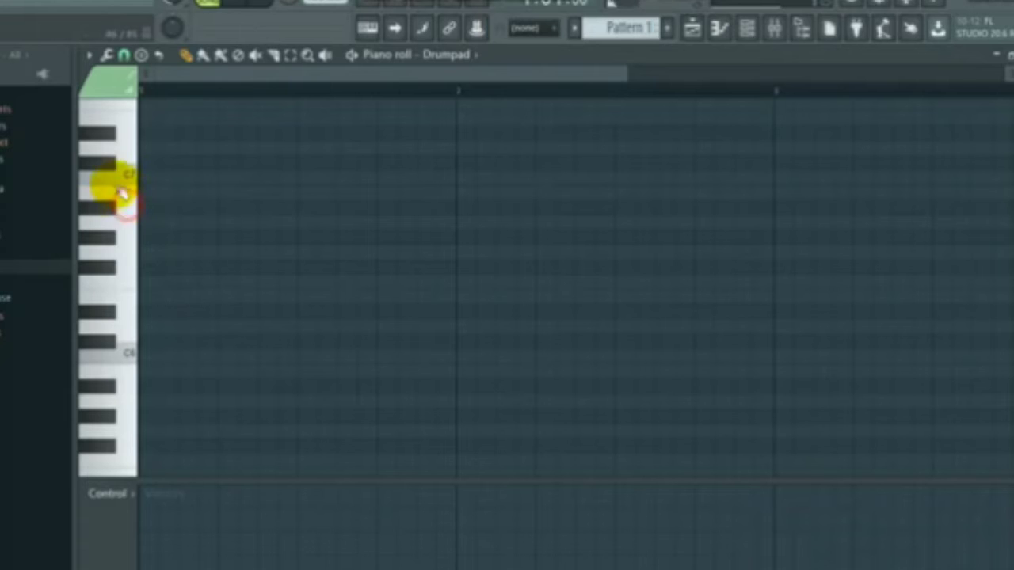
left_click(125, 303)
scroll(127, 305, "down", 3)
left_click(126, 305)
scroll(129, 307, "down", 2)
left_click(127, 305)
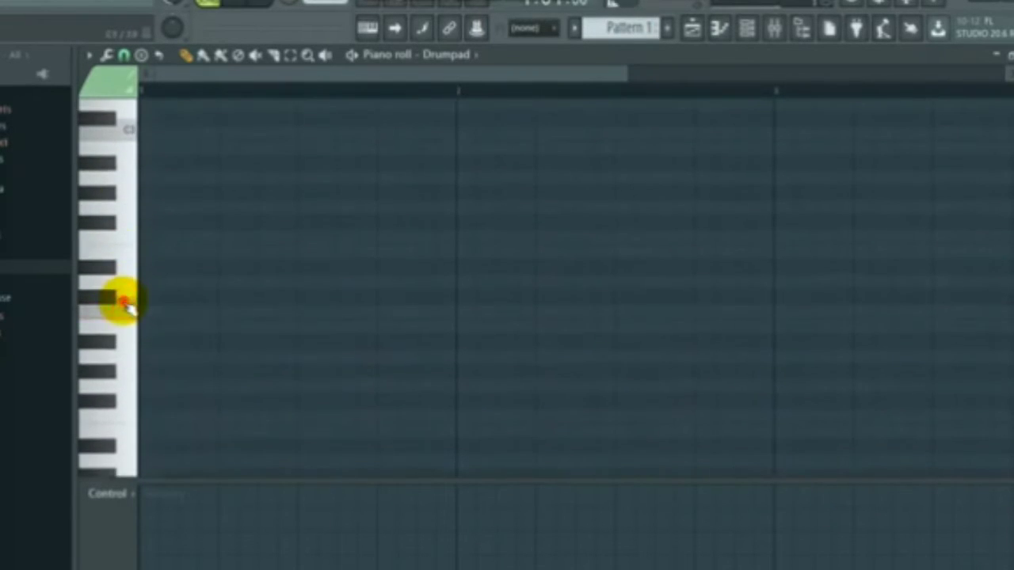
scroll(129, 307, "down", 2)
left_click(127, 305)
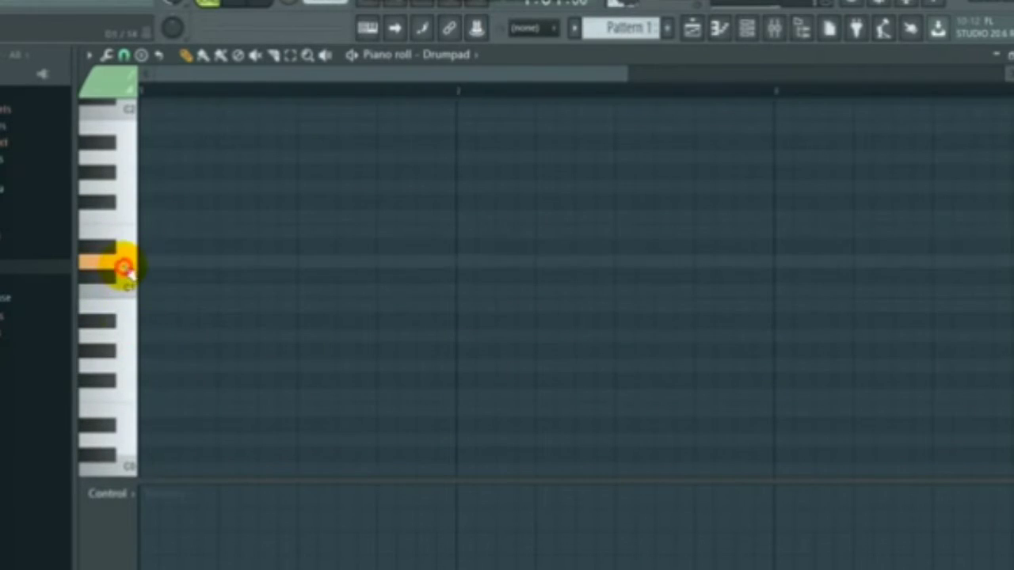
scroll(128, 271, "up", 15)
Add a short G#7 note at the start of the Drumpad channel in Pattern 1
left_click(127, 268)
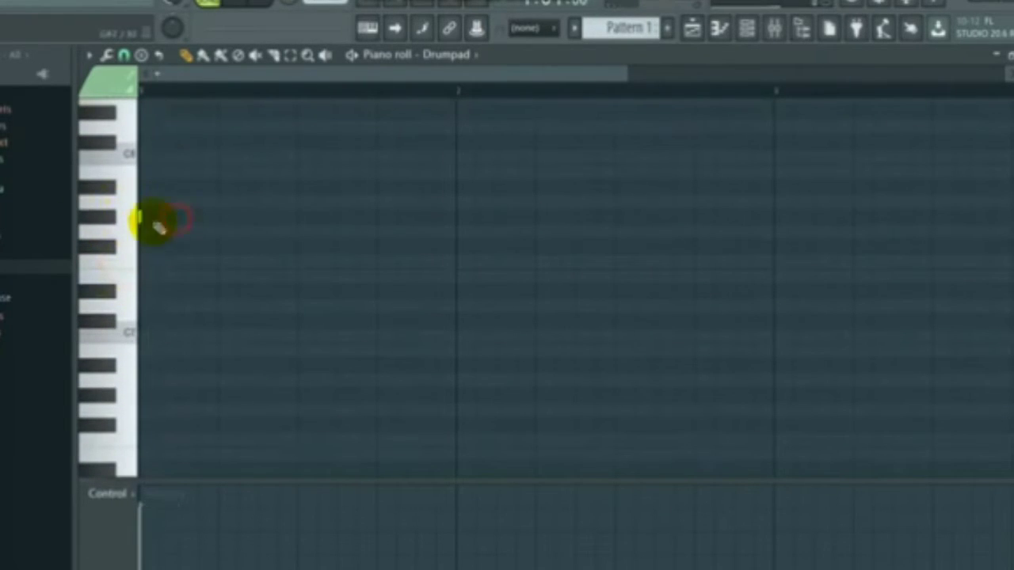
scroll(176, 93, "up", 2)
left_click(340, 72)
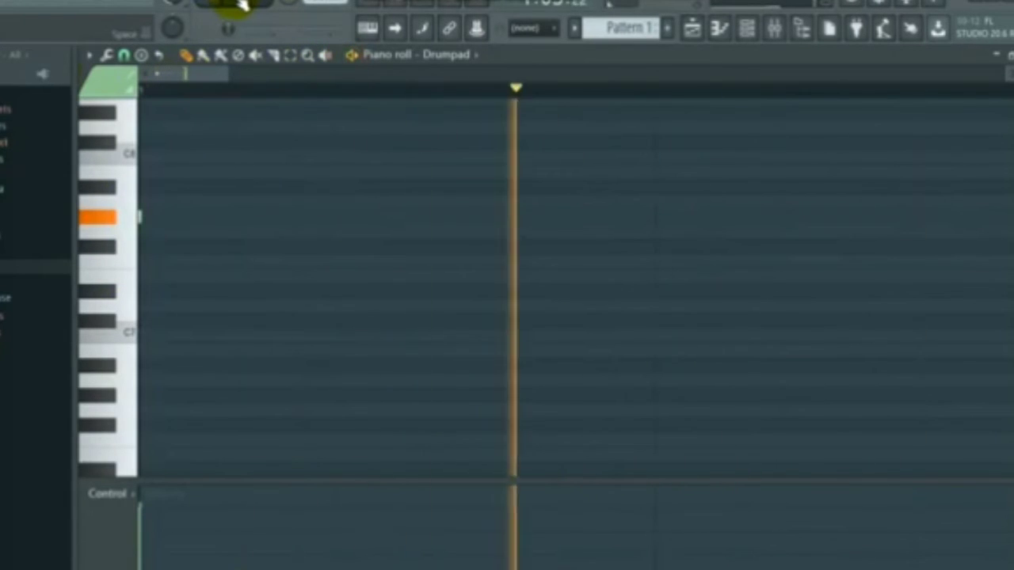
Set the project tempo to 160 BPM
left_click(747, 29)
left_click(746, 29)
right_click(313, 8)
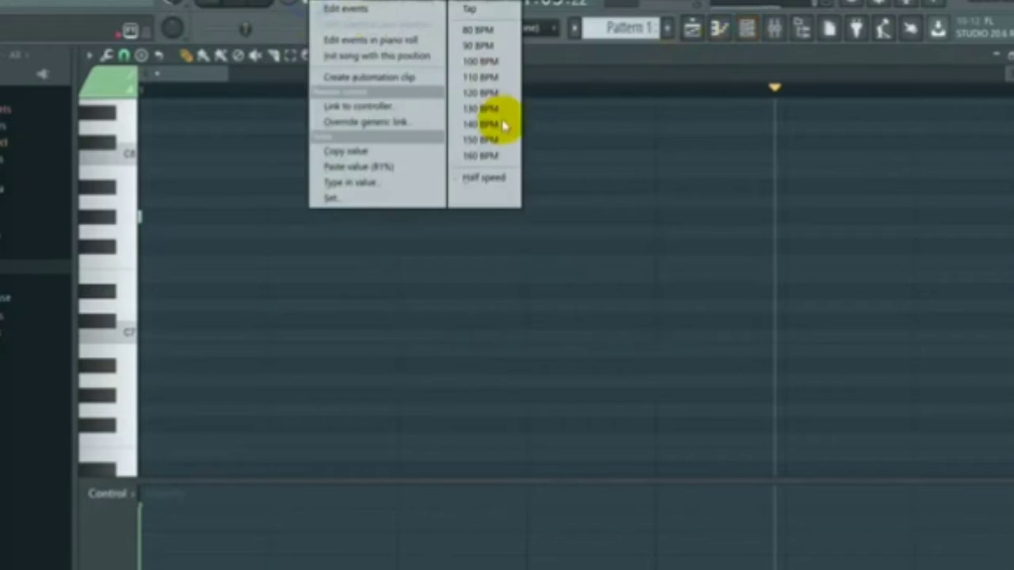
left_click(482, 159)
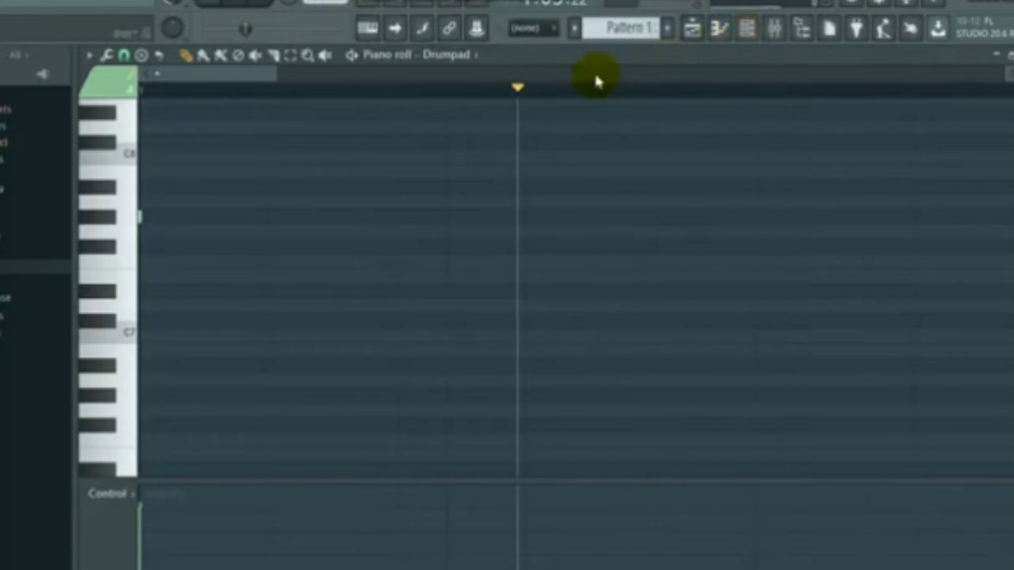
Load the browser samples o 1 and Ta 2 - Copy, each in its own new channel
left_click(691, 29)
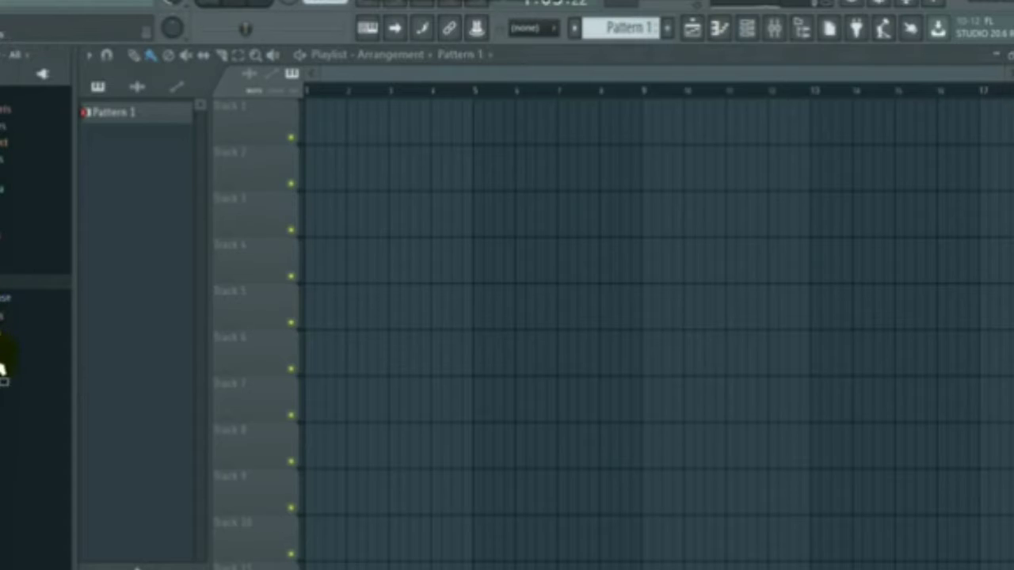
left_click(1, 349)
scroll(2, 347, "down", 12)
scroll(4, 342, "up", 2)
scroll(7, 339, "down", 3)
scroll(3, 340, "down", 5)
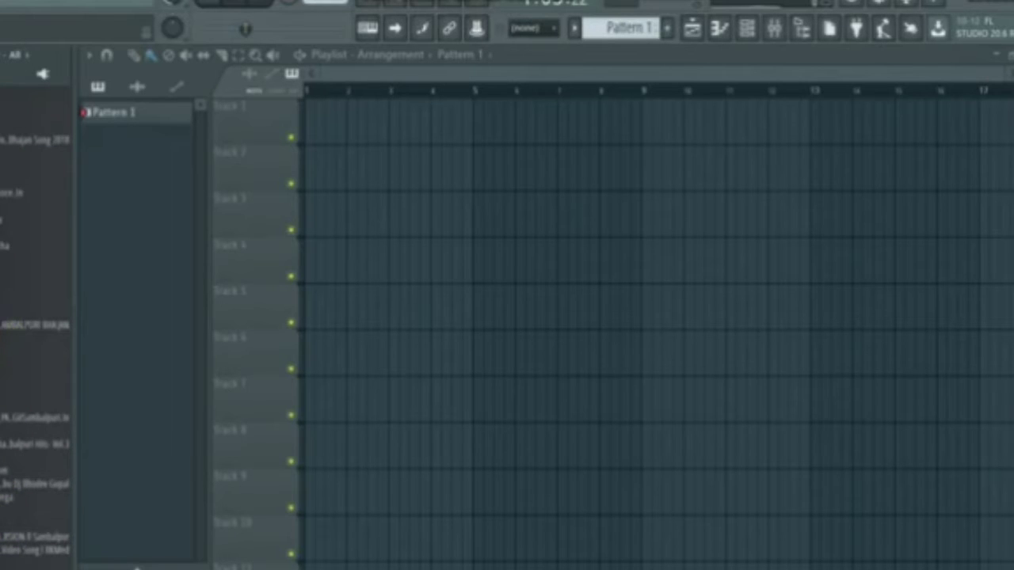
right_click(4, 368)
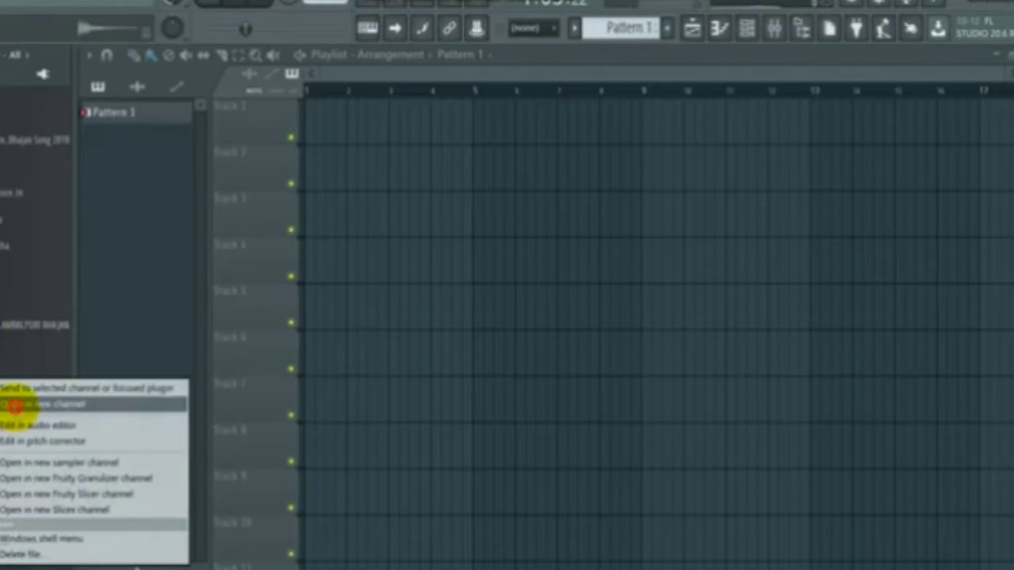
left_click(14, 405)
right_click(3, 355)
left_click(14, 382)
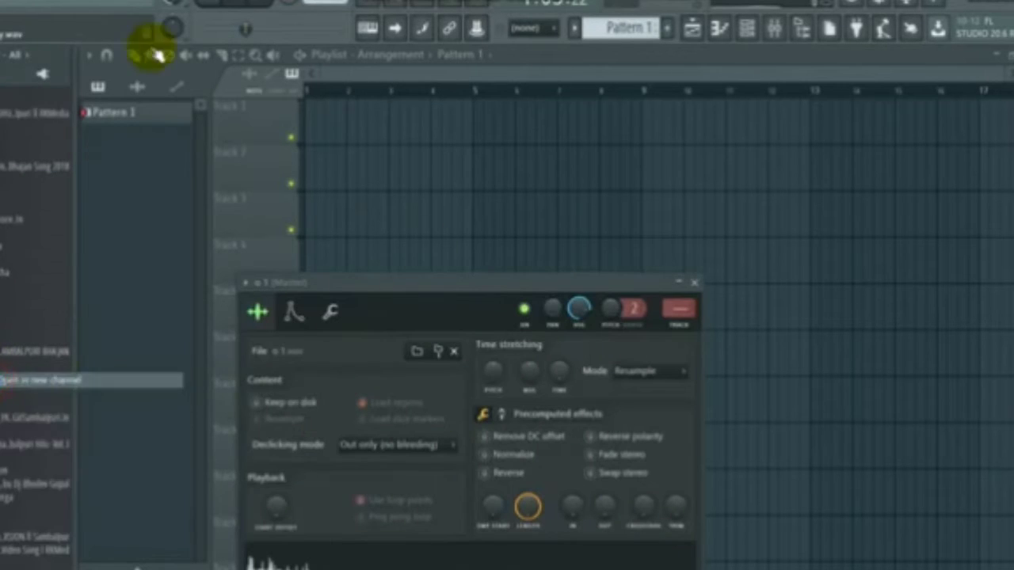
left_click(12, 352)
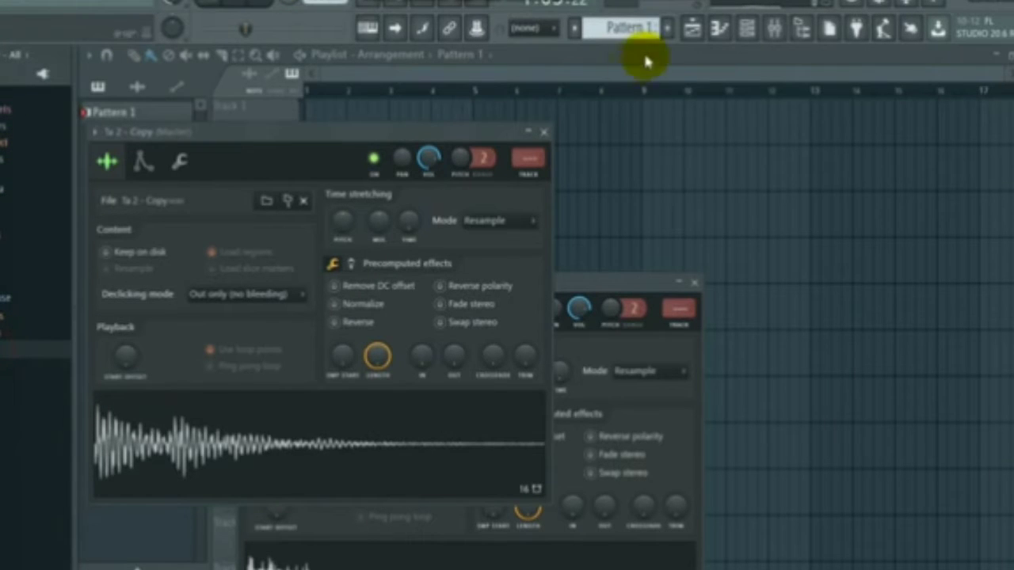
Fill the o 1 channel with a step on every beat of Pattern 1
left_click(746, 30)
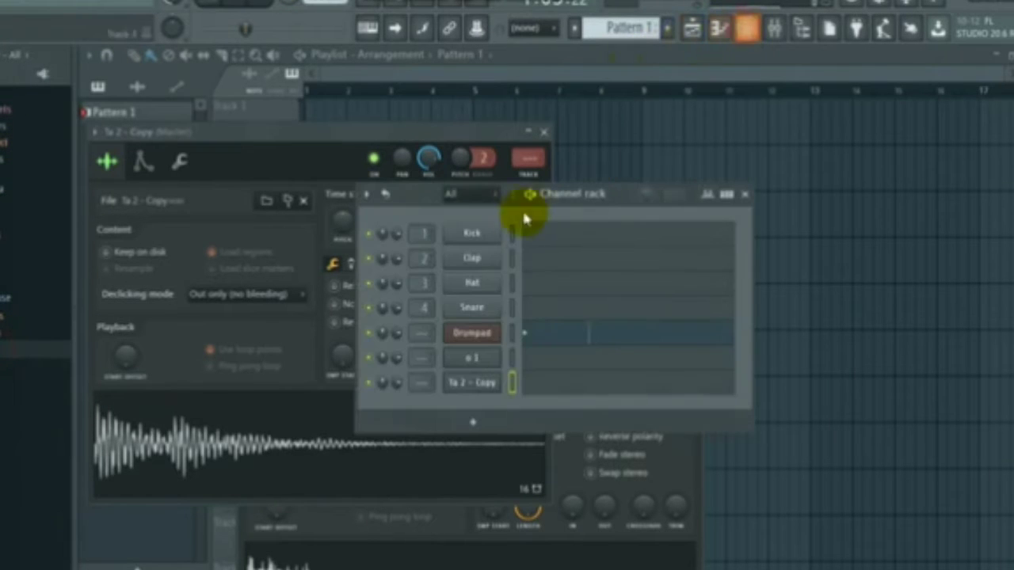
right_click(511, 358)
left_click(666, 428)
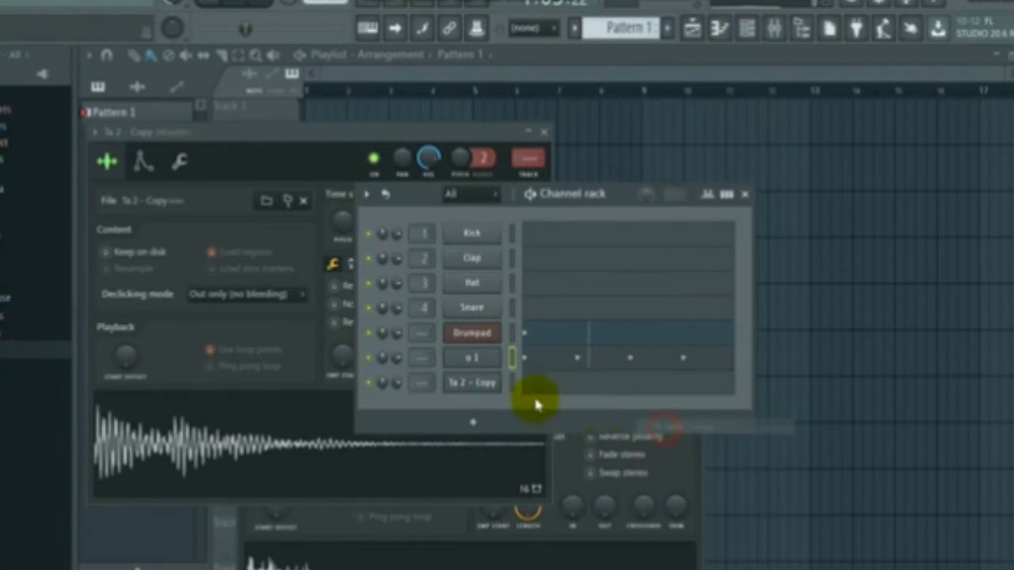
Place a Pattern 1 clip at bar 1 of Track 1 in the playlist
right_click(496, 394)
left_click(582, 193)
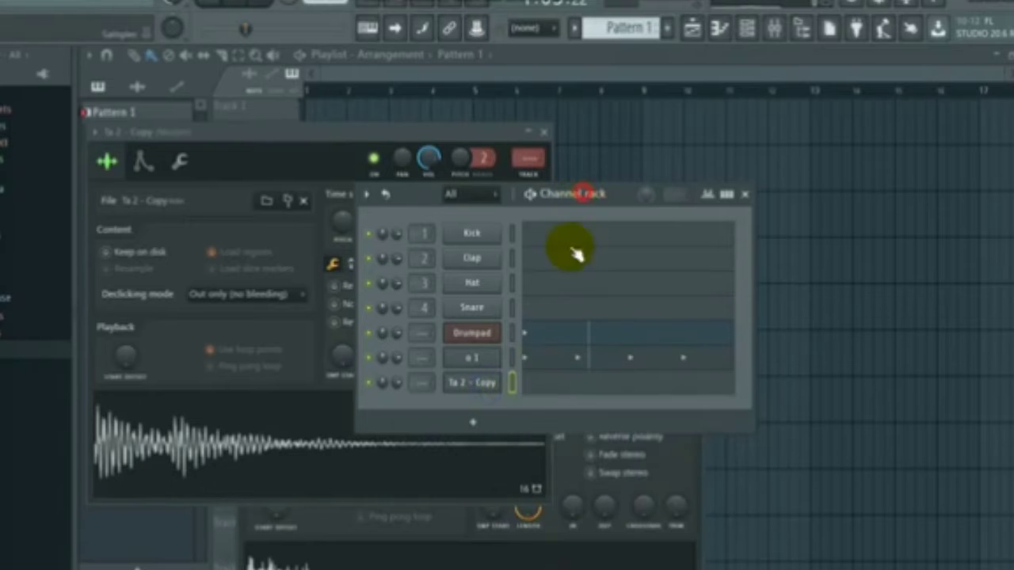
left_click(538, 386)
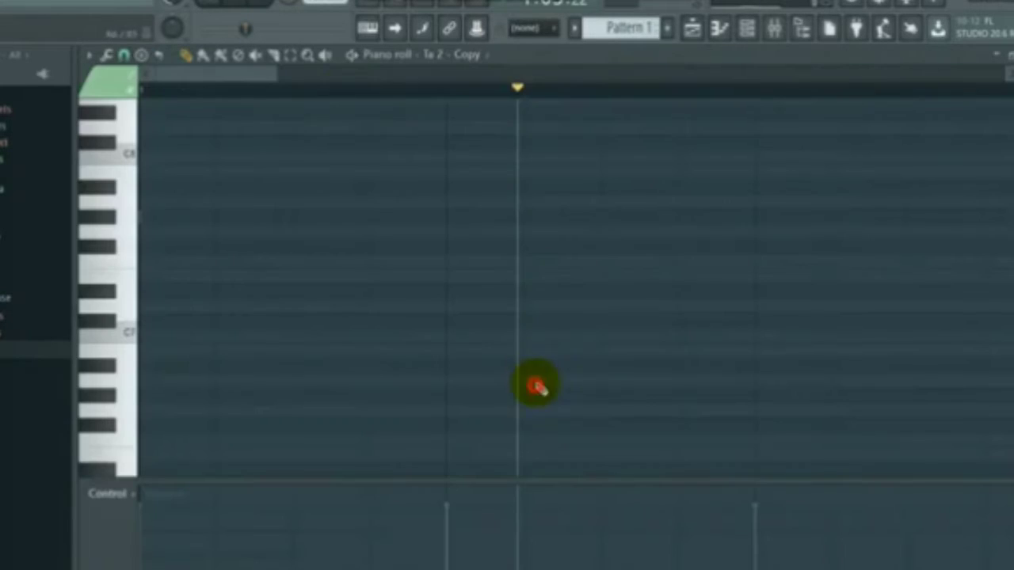
key("F5")
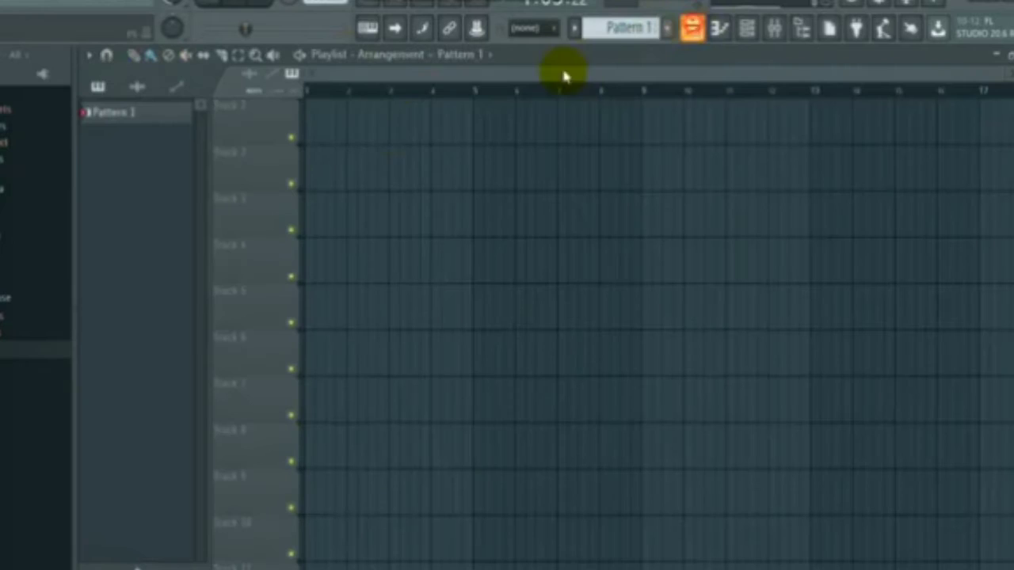
left_click_drag(412, 126, 325, 124)
Add three short C5 notes to the first half of the Ta 2 - Copy channel's bar and duplicate them into the second half
left_click(747, 28)
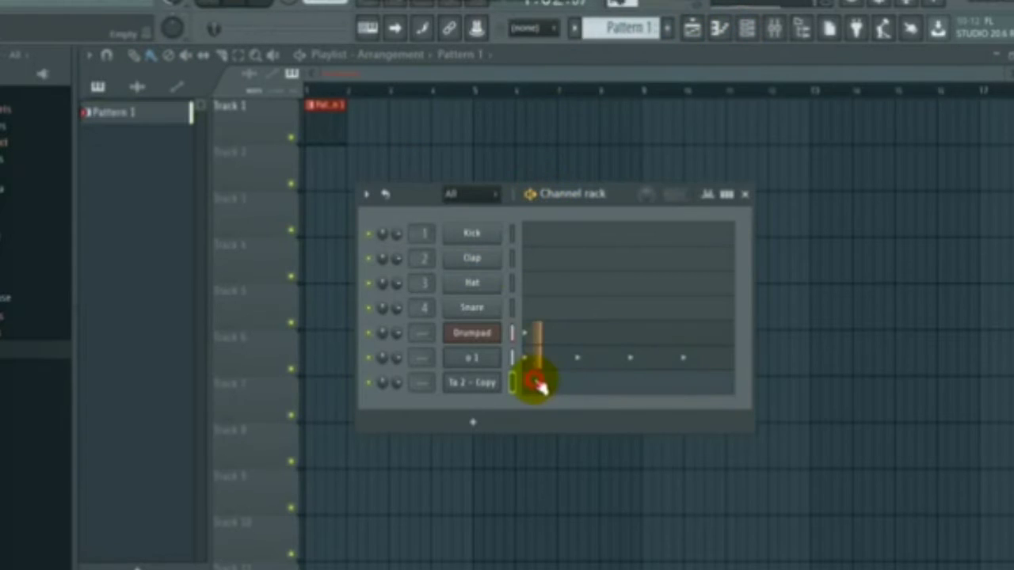
left_click(534, 385)
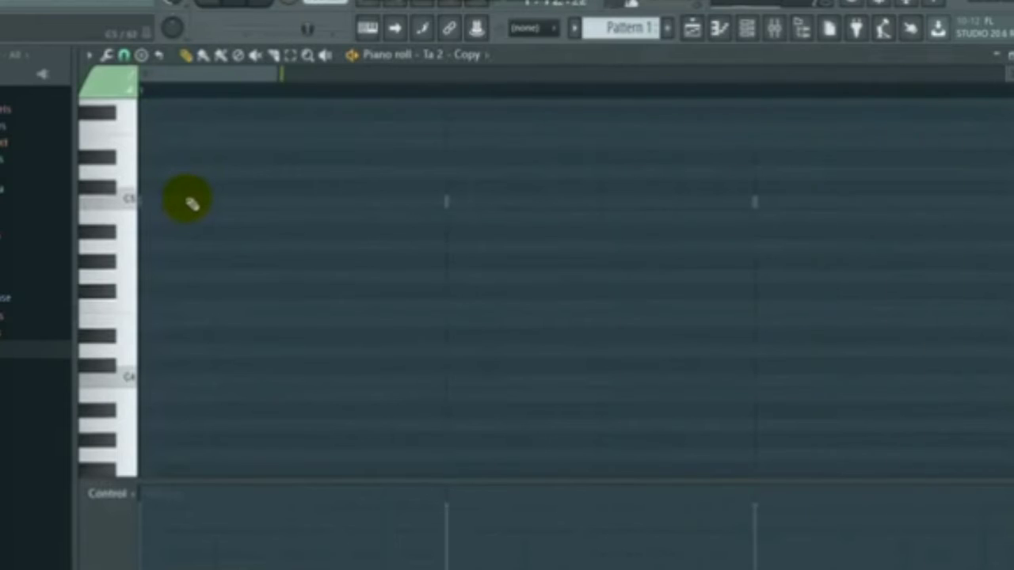
left_click(328, 203)
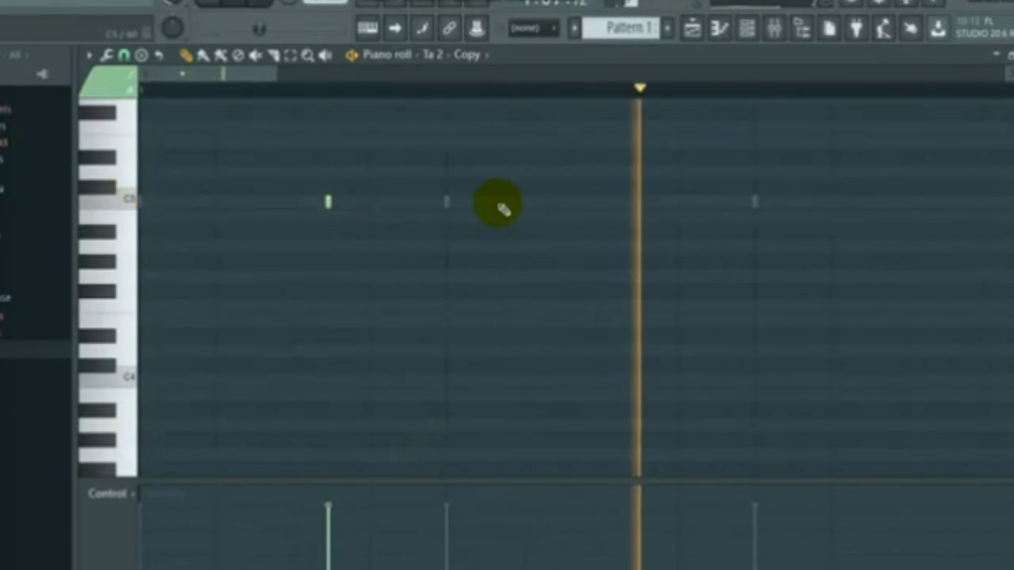
left_click(562, 203)
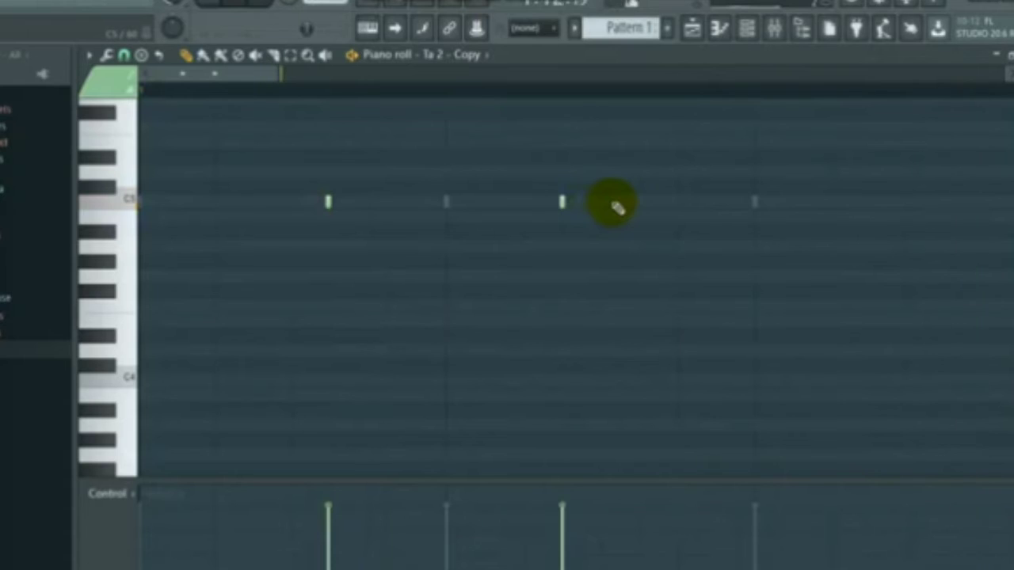
left_click(612, 201)
scroll(414, 94, "down", 2)
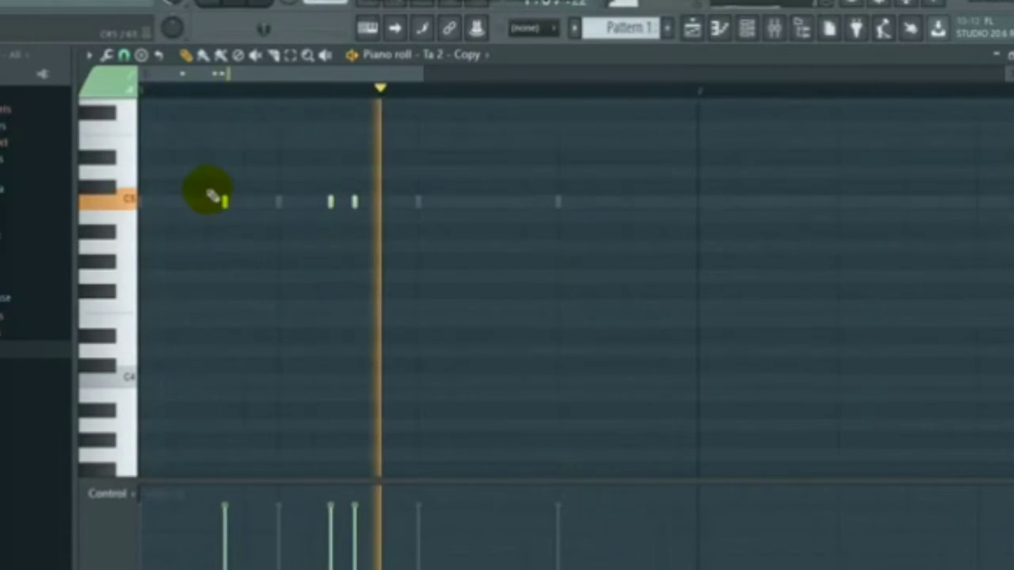
left_click_drag(209, 191, 361, 235)
left_click_drag(226, 203, 507, 205)
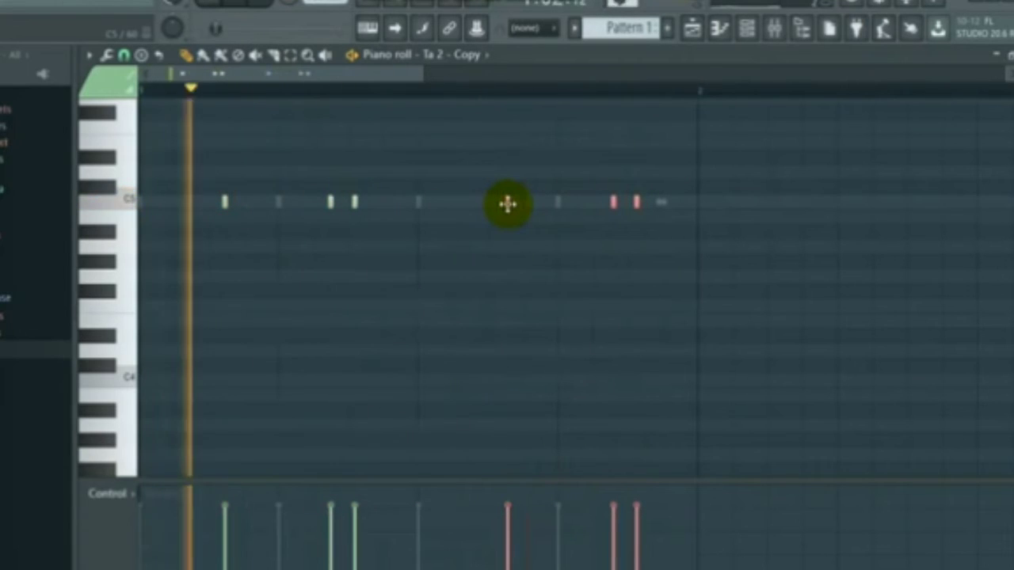
Clear the Drumpad channel's note from Pattern 1
left_click(696, 30)
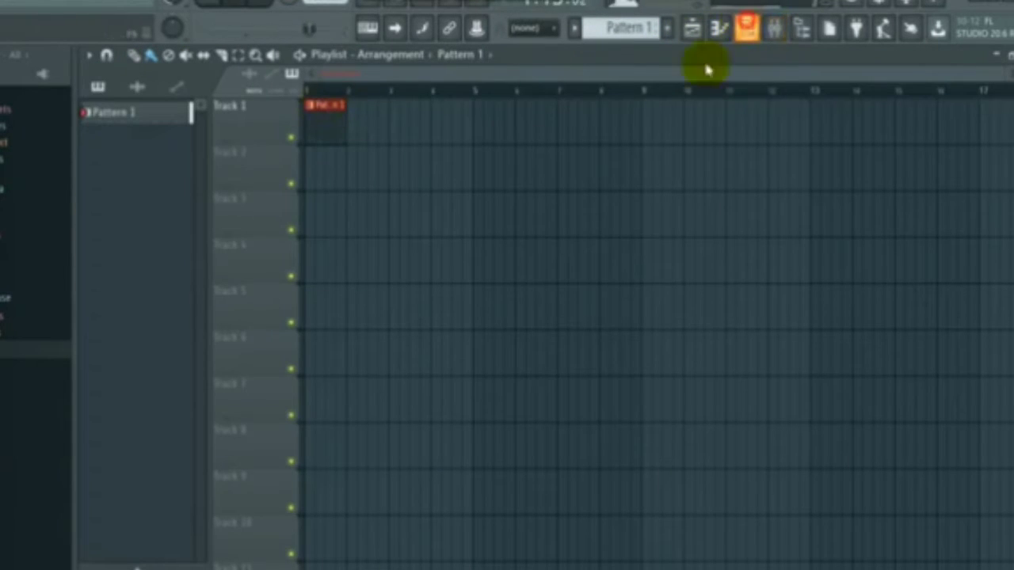
key("F6")
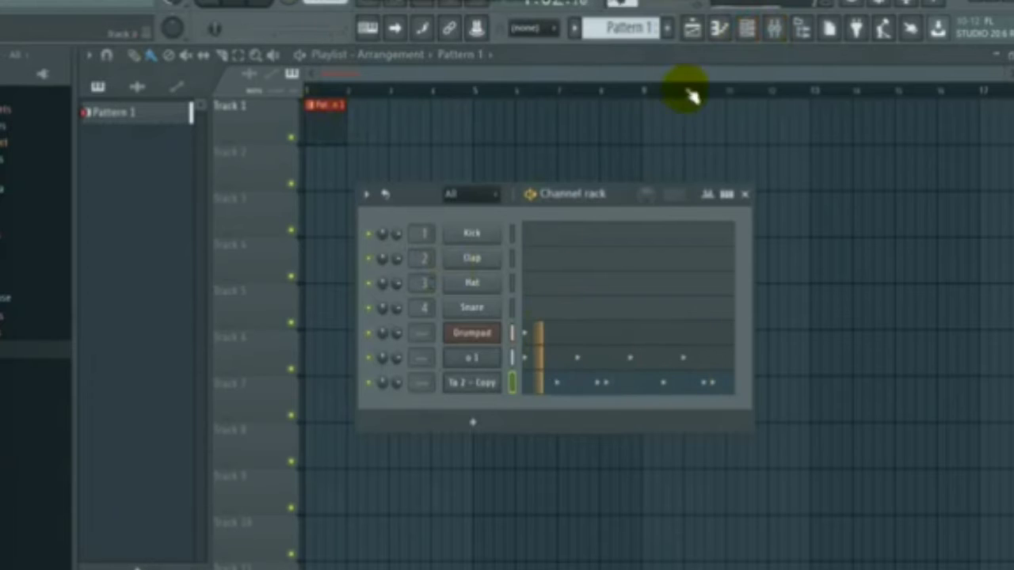
left_click(746, 29)
left_click(745, 29)
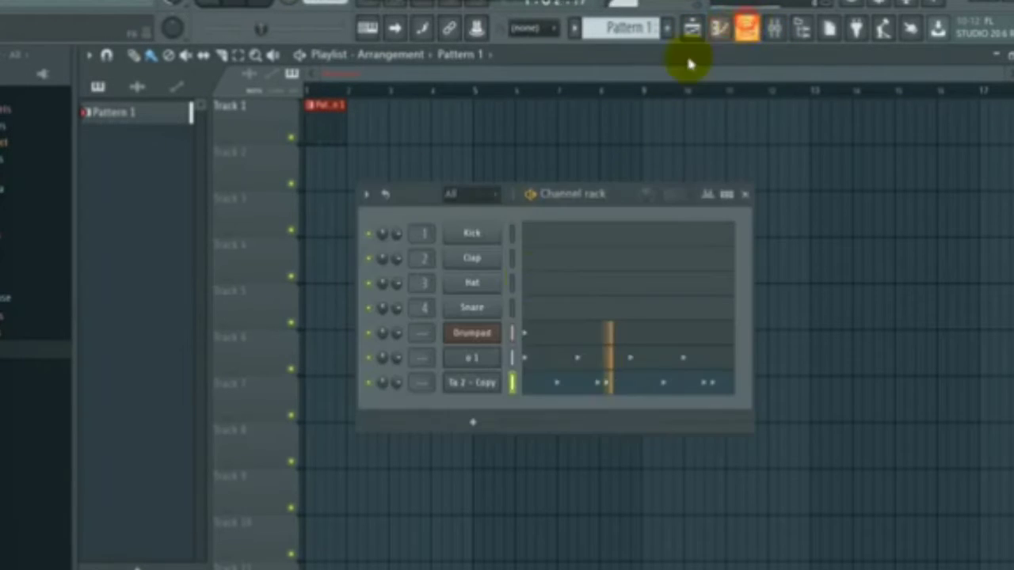
right_click(497, 339)
left_click(646, 334)
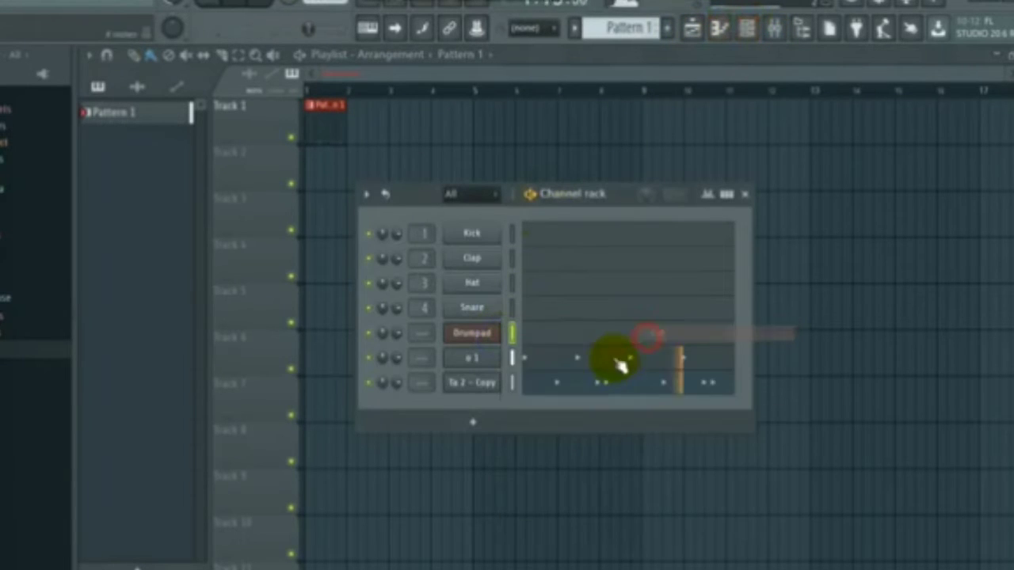
key("F6")
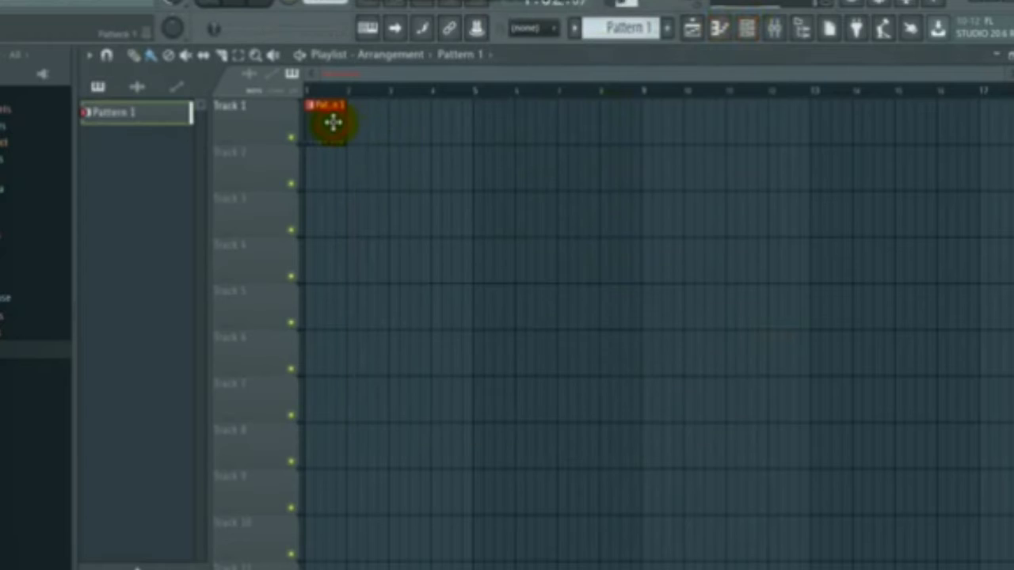
Duplicate the Pattern 1 clip along Track 1 until it fills bars 1 to 10
key("ctrl+b")
key("ctrl+b")
key("ctrl+b")
key("ctrl+b")
key("ctrl+b")
key("ctrl+b")
key("ctrl+b")
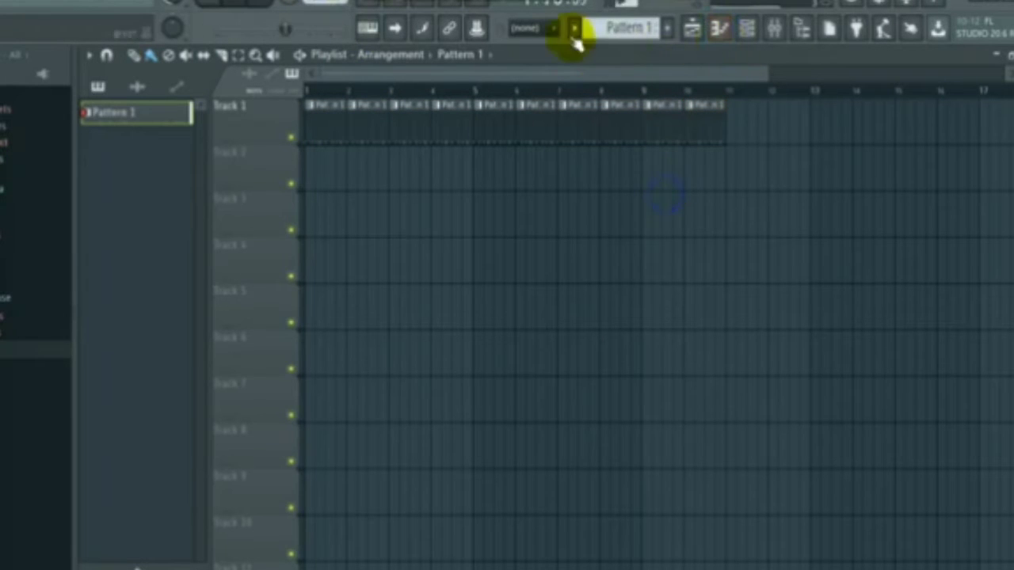
Place a Pattern 2 clip at bar 1 of Track 2
left_click(599, 29)
left_click_drag(519, 168, 259, 171)
left_click(476, 132)
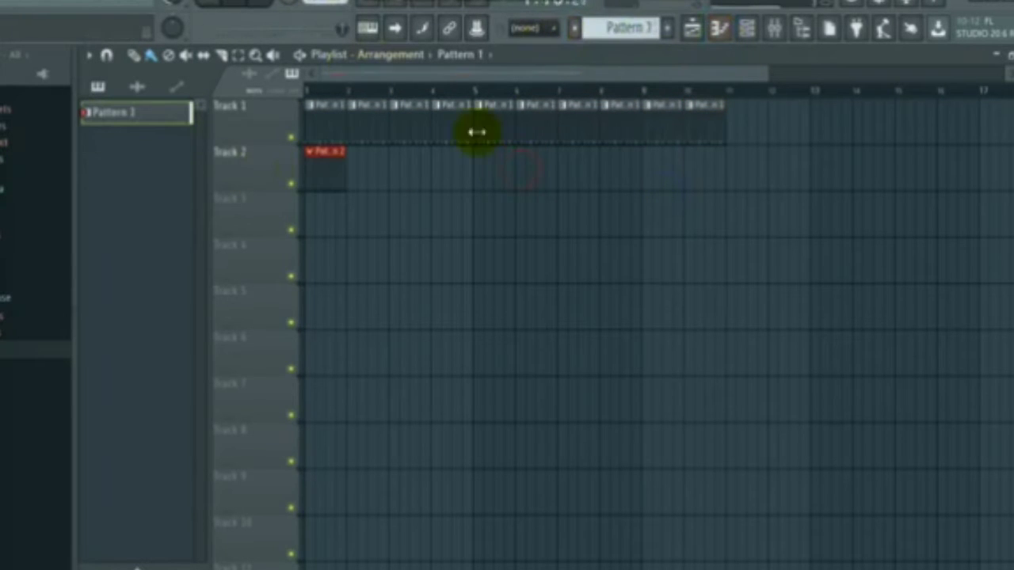
Add a short D#4 note at the start of the Drumpad channel in Pattern 2
left_click(775, 29)
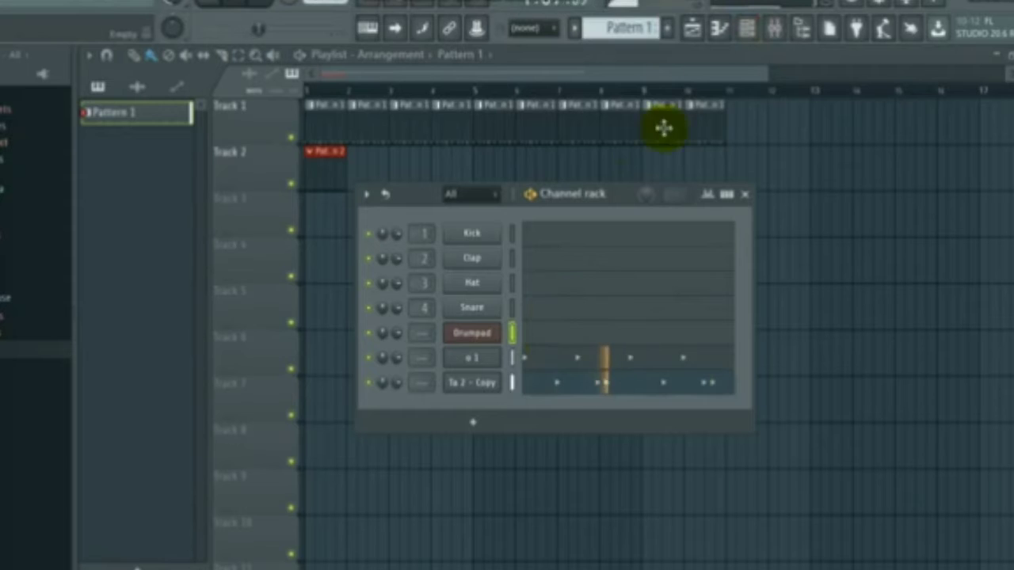
left_click(634, 28)
left_click(546, 336)
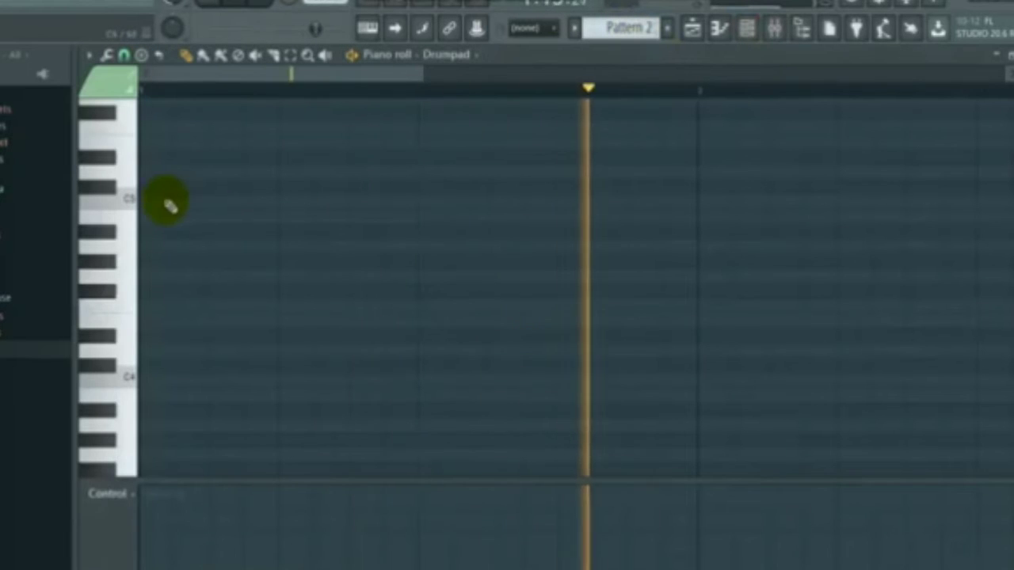
left_click(142, 334)
scroll(172, 329, "down", 5)
scroll(166, 79, "up", 3)
Add three short D#4 notes to the first half of bar 1 in Pattern 2's Drumpad channel
left_click(178, 75)
scroll(230, 198, "up", 2)
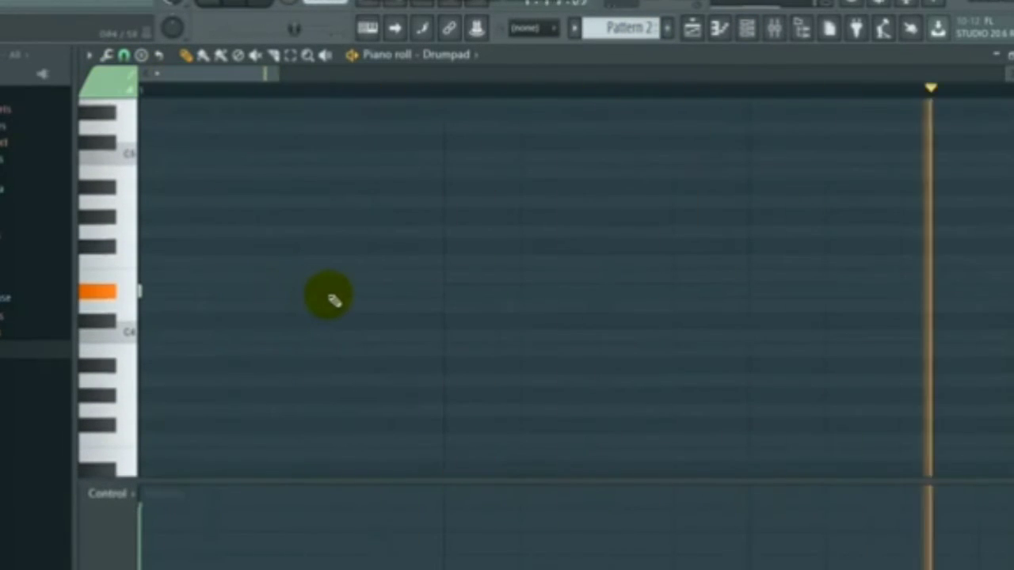
left_click(329, 293)
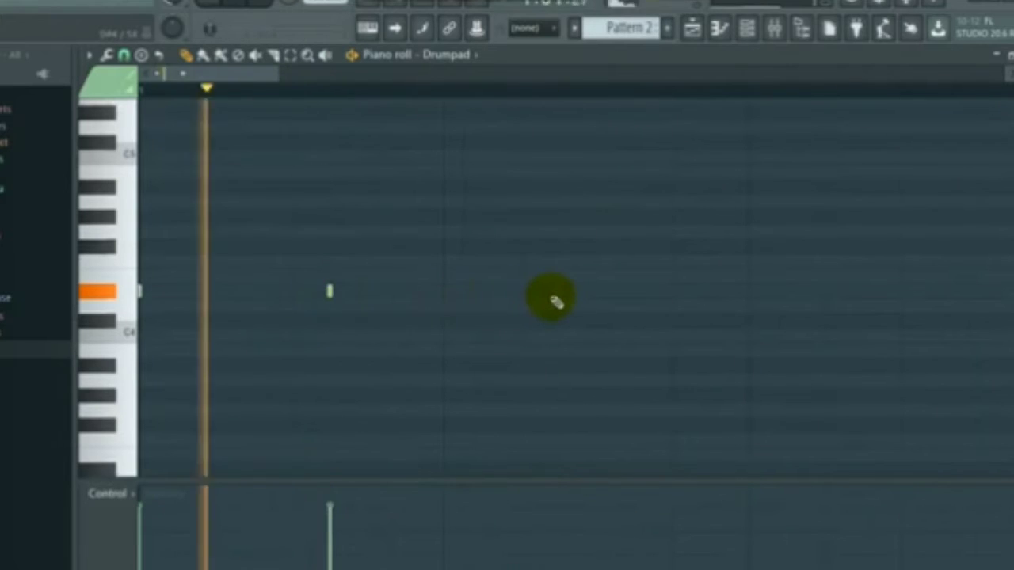
left_click(253, 292)
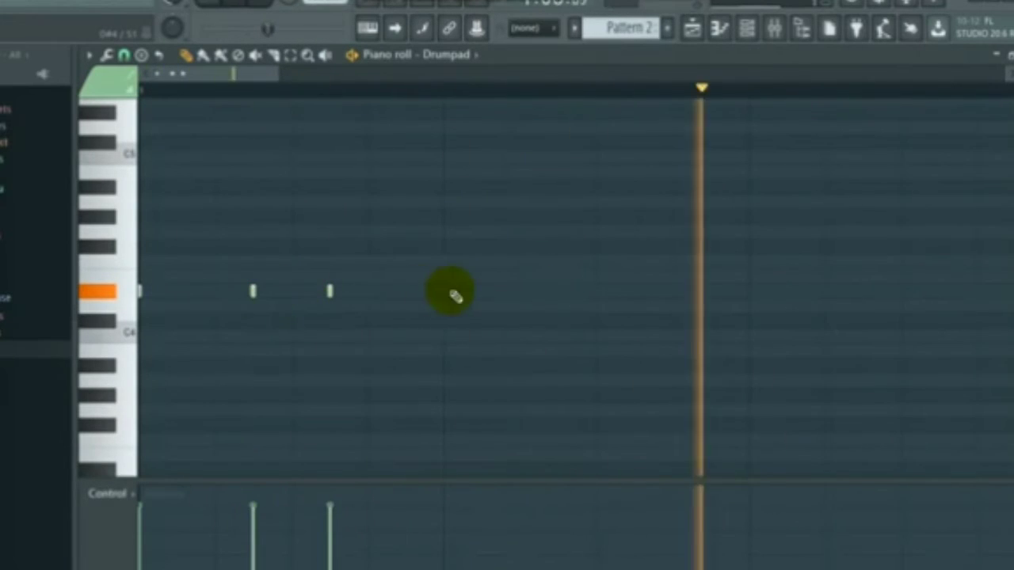
left_click(552, 291)
scroll(589, 104, "down", 3)
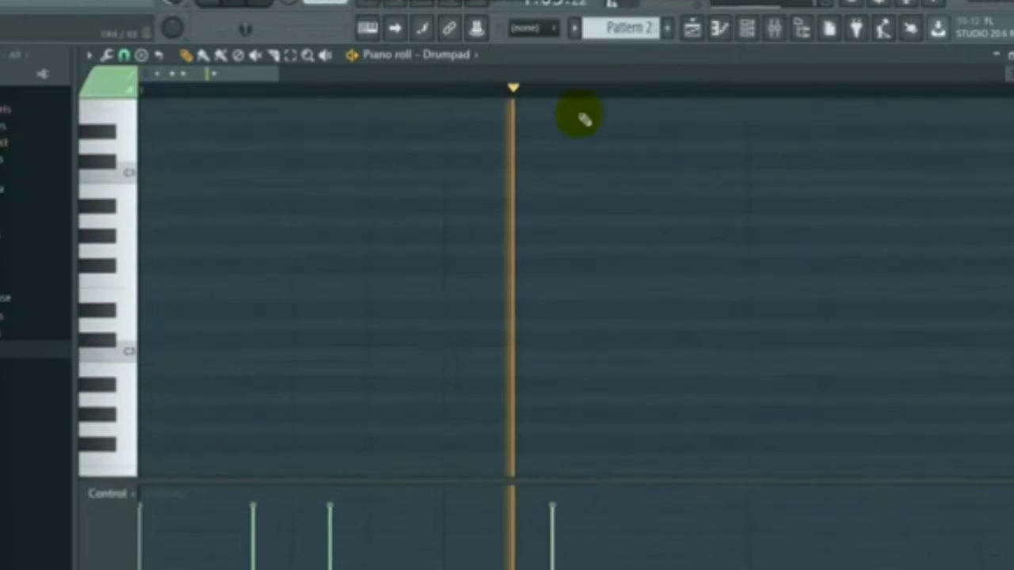
Add four short D#4 notes to the second half of bar 1 in Pattern 2's Drumpad channel
scroll(499, 120, "down", 3)
left_click(450, 203)
left_click(486, 203)
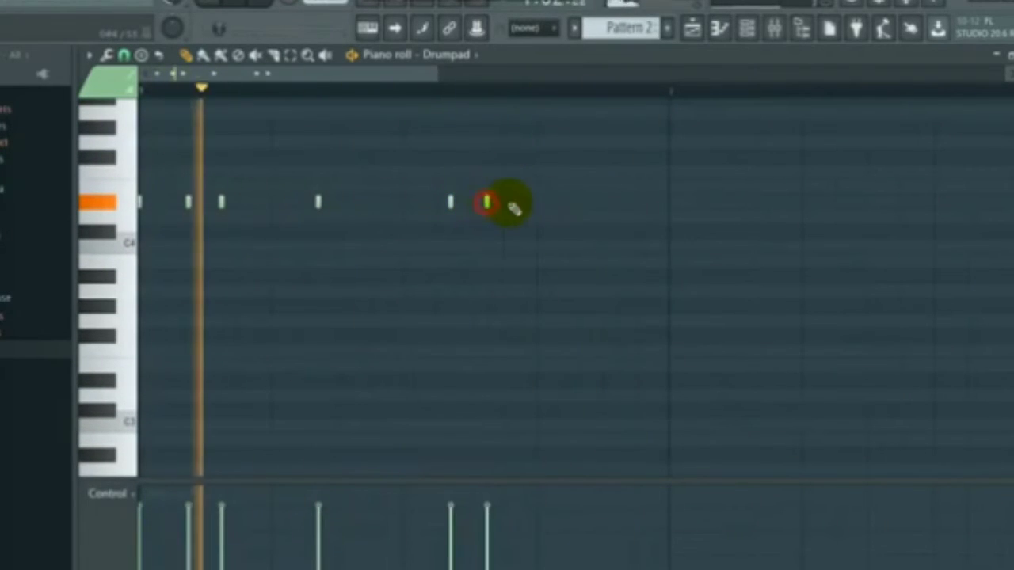
left_click(538, 203)
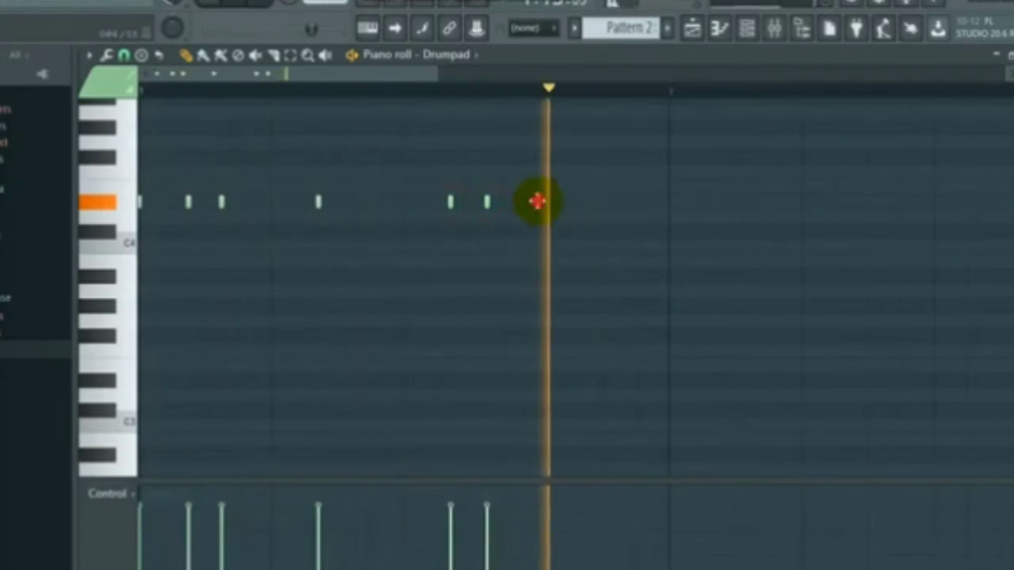
left_click(619, 203)
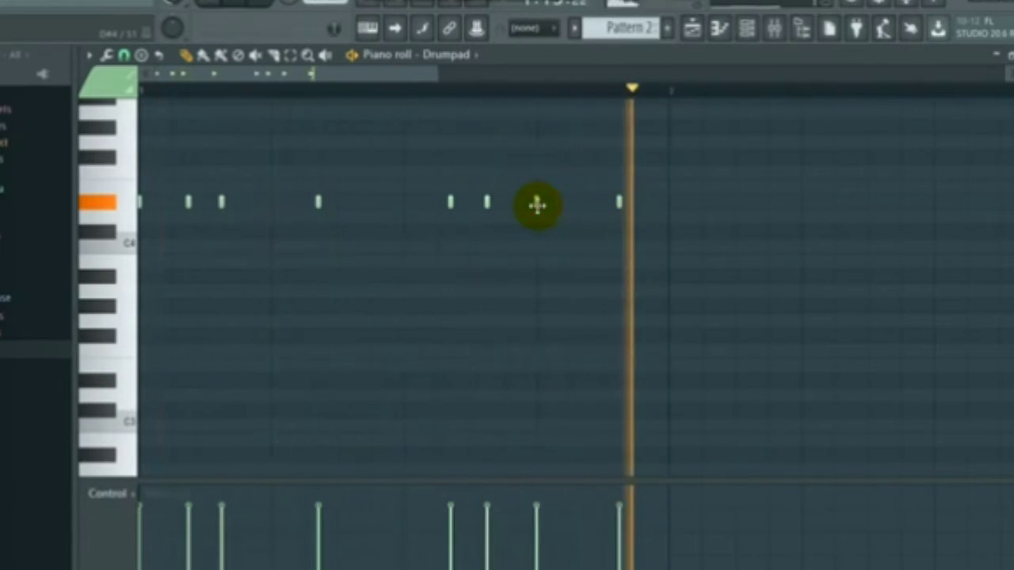
Play back the arrangement and erase every D#4 note after the first one in Pattern 2's Drumpad channel
left_click(690, 31)
left_click(212, 8)
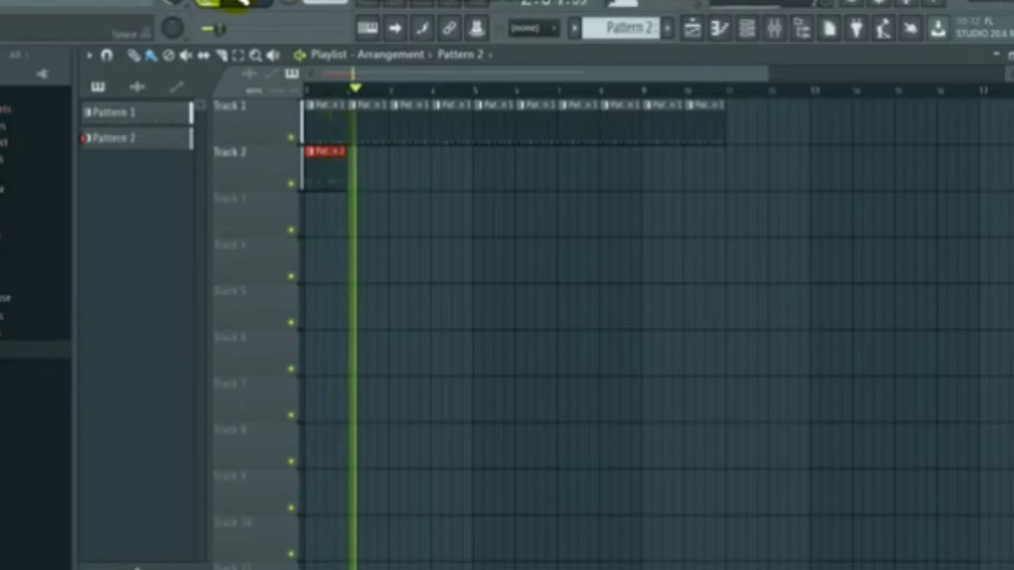
left_click(718, 30)
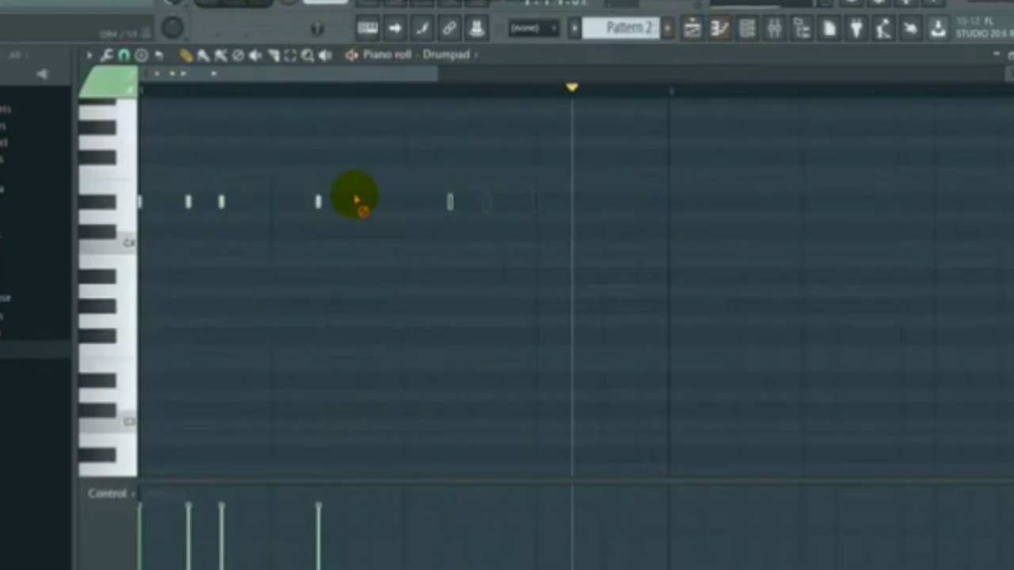
Create Pattern 3 and place a clip of it at bar 1 of Track 3
left_click(692, 31)
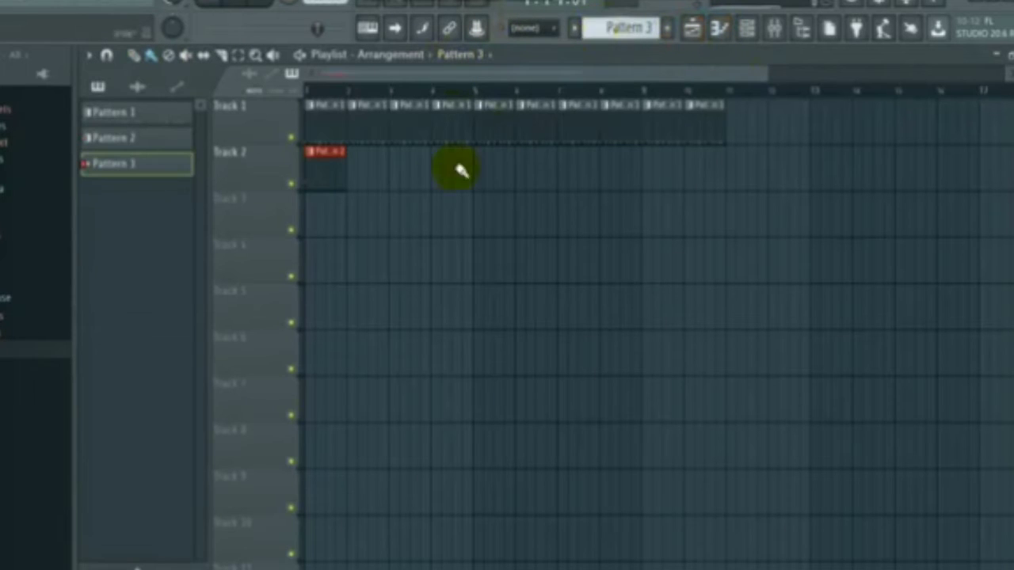
left_click_drag(433, 203, 198, 229)
Find the ROLAND_SPD-20_PERCAFRICANA (3) sample in the browser and load it into a new channel
left_click(5, 349)
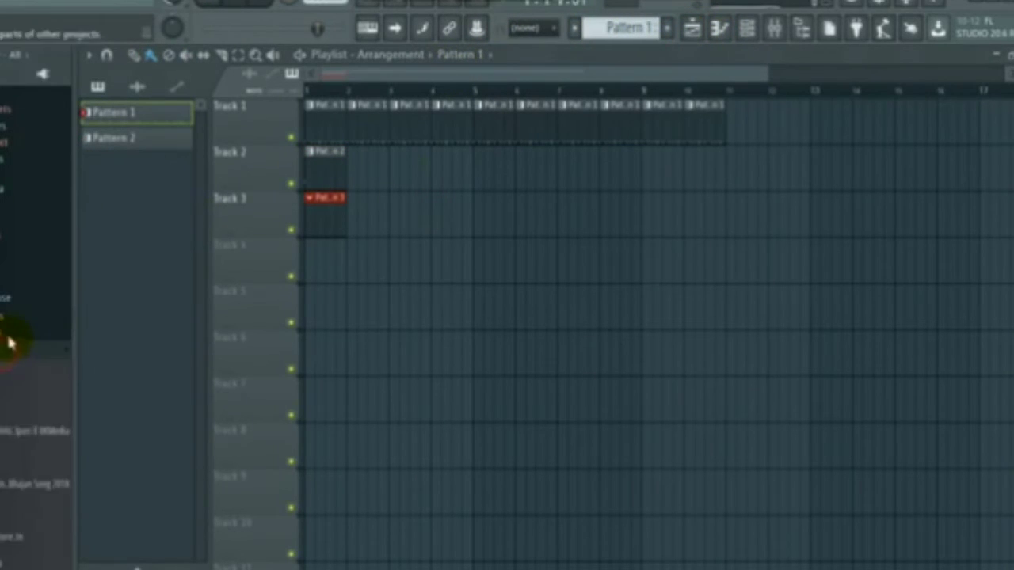
scroll(9, 333, "down", 5)
scroll(11, 332, "up", 7)
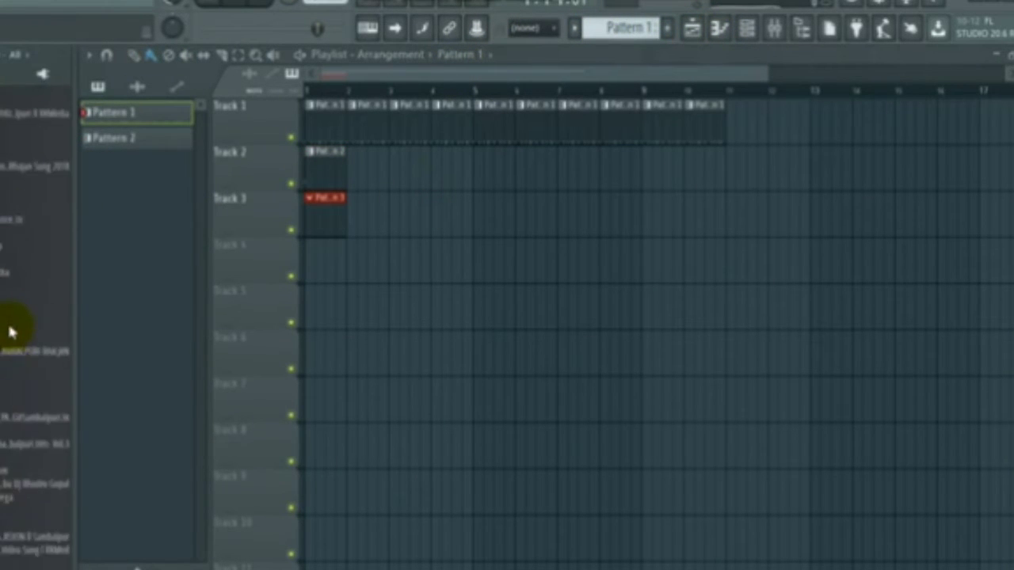
scroll(14, 329, "down", 8)
scroll(11, 325, "up", 2)
scroll(11, 324, "down", 6)
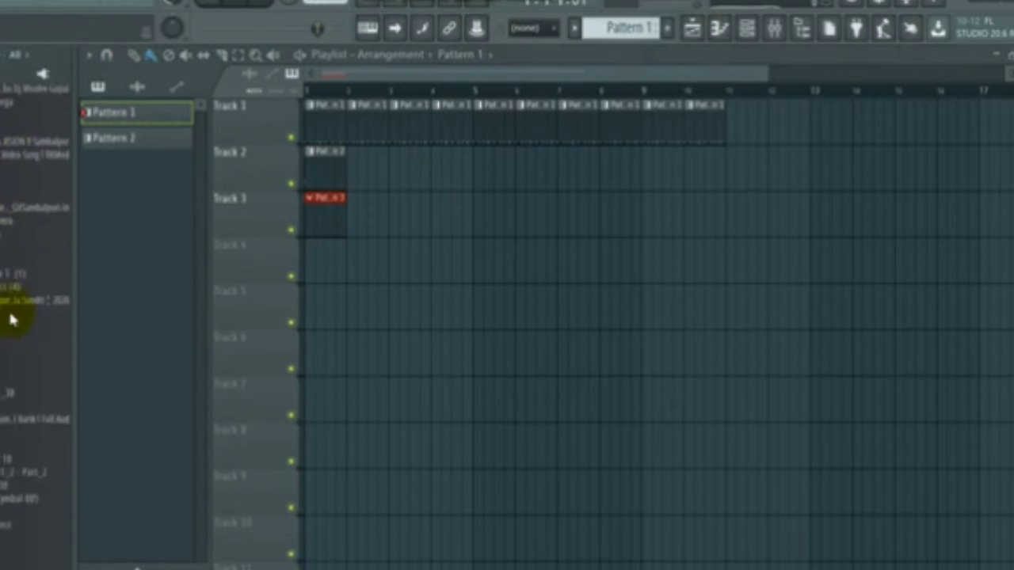
scroll(16, 318, "down", 3)
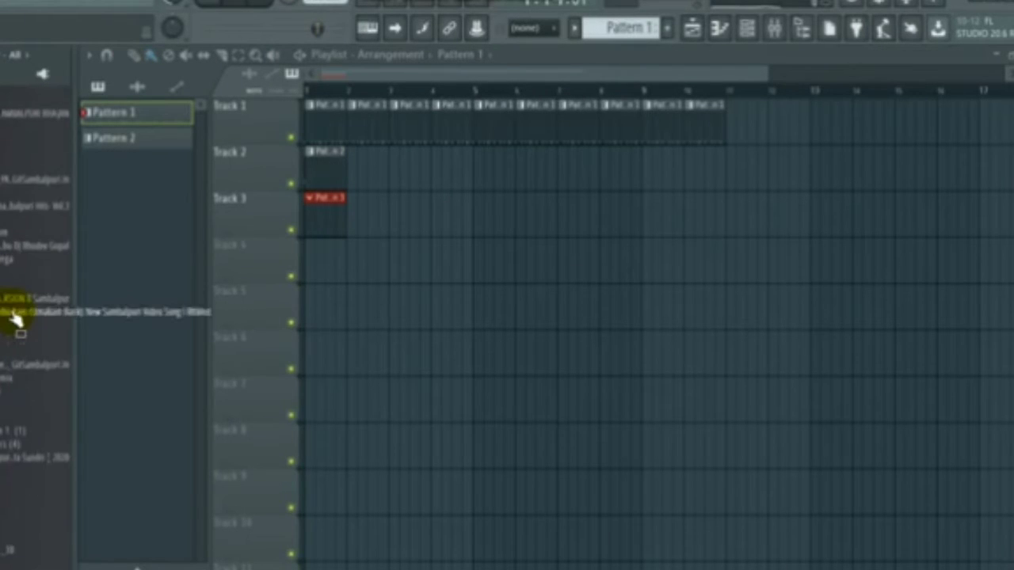
scroll(14, 317, "down", 7)
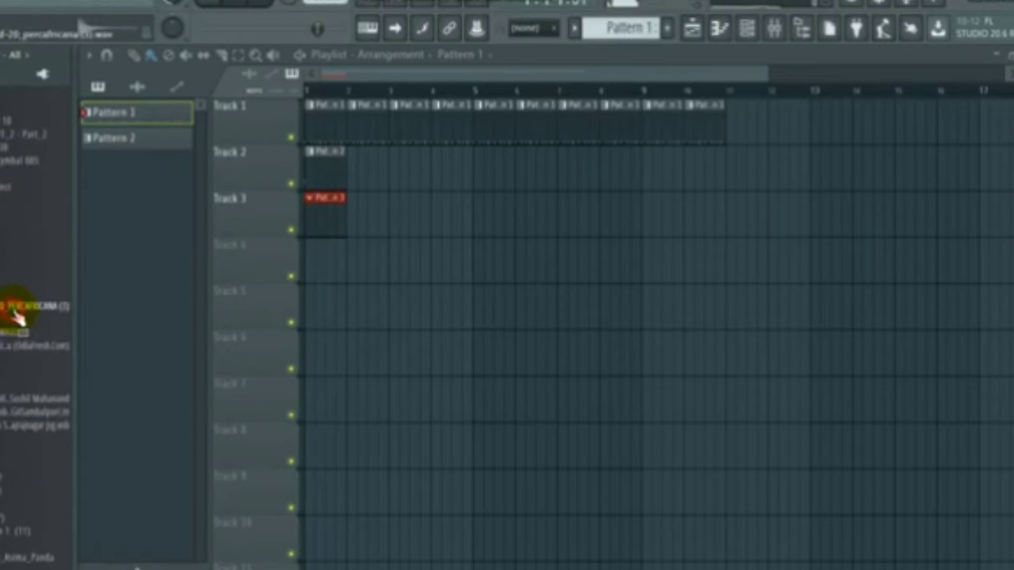
right_click(16, 317)
left_click(35, 320)
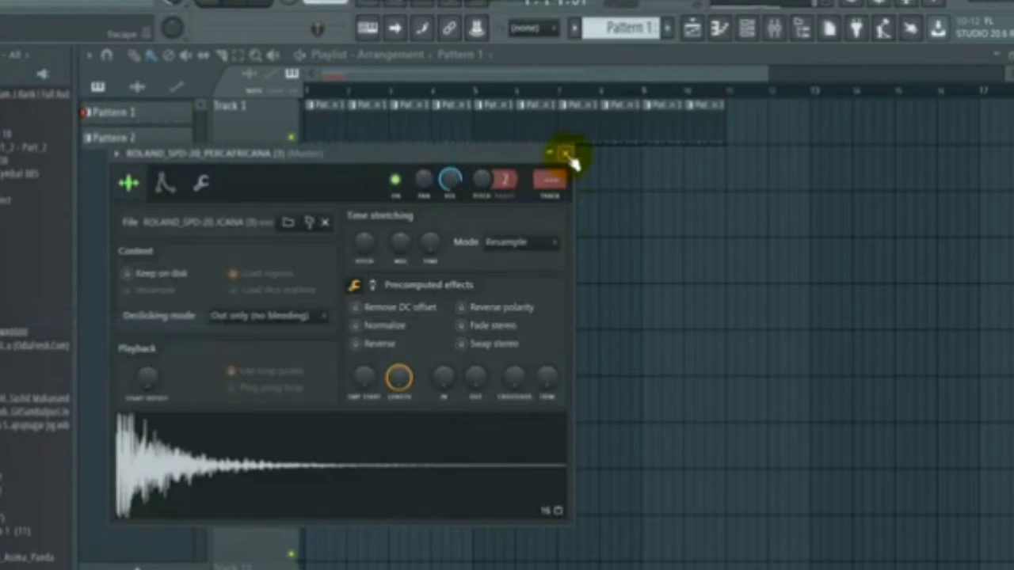
left_click(565, 153)
Add two short C5 notes for the PERCAFRICANA (3) channel in Pattern 1, on the existing hits in beats 1 and 3
left_click(718, 29)
key("space")
scroll(295, 153, "down", 10)
scroll(294, 154, "down", 5)
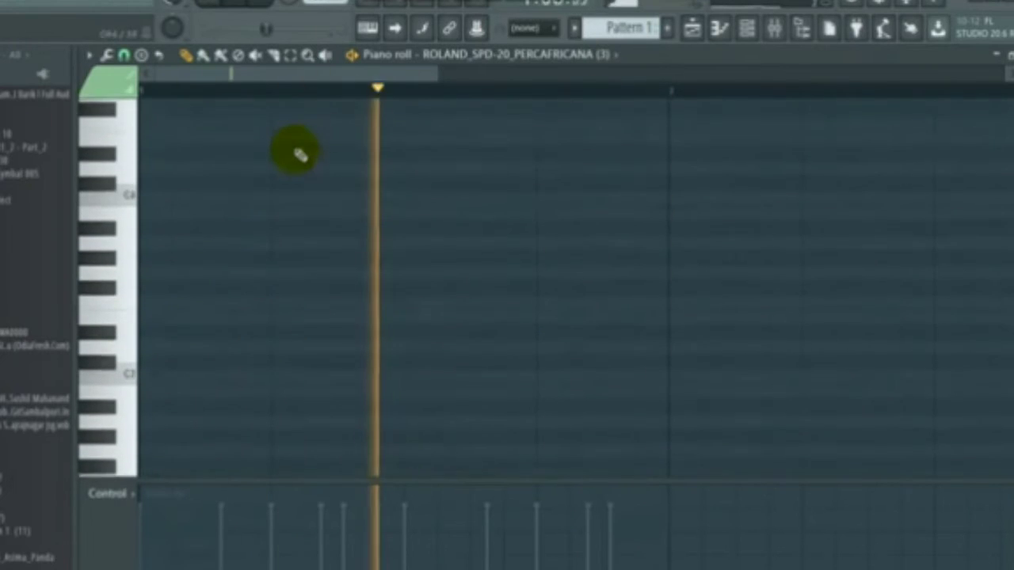
scroll(207, 83, "up", 3)
left_click_drag(206, 79, 162, 80)
scroll(350, 93, "down", 3)
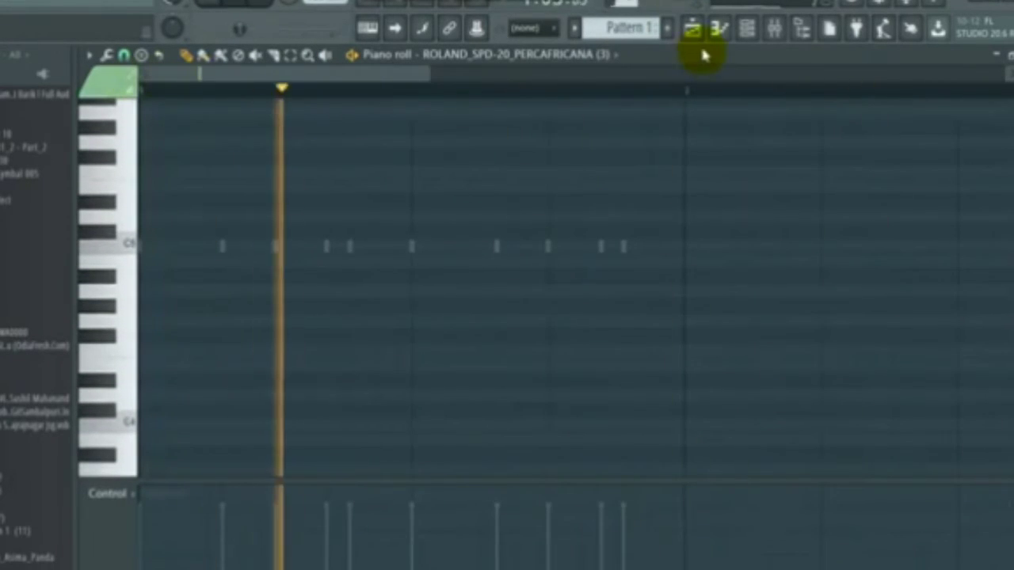
left_click(219, 245)
scroll(230, 103, "up", 3)
scroll(230, 102, "up", 2)
left_click(211, 245)
scroll(251, 103, "down", 3)
scroll(254, 103, "down", 1)
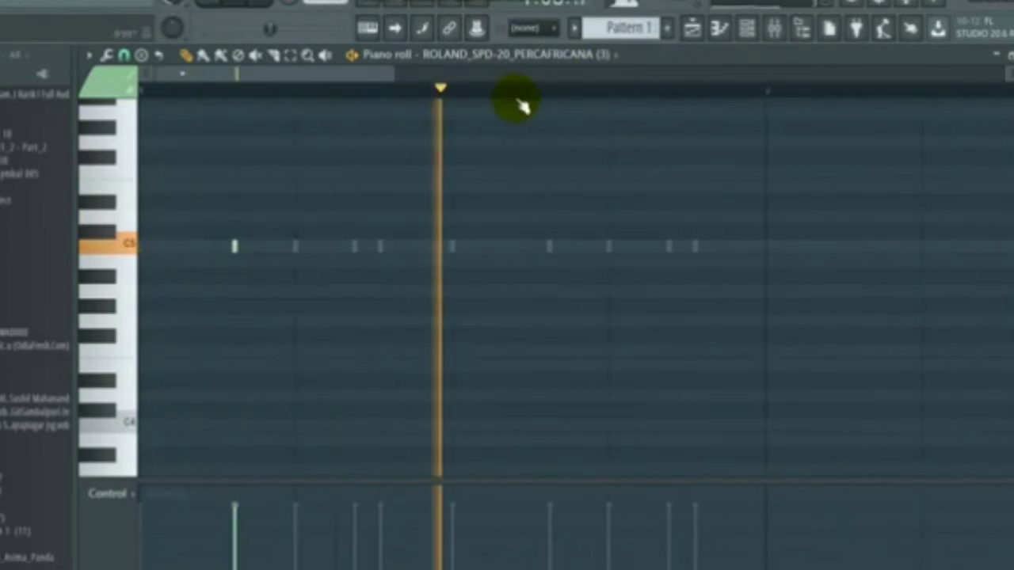
scroll(559, 103, "up", 3)
scroll(562, 246, "down", 4)
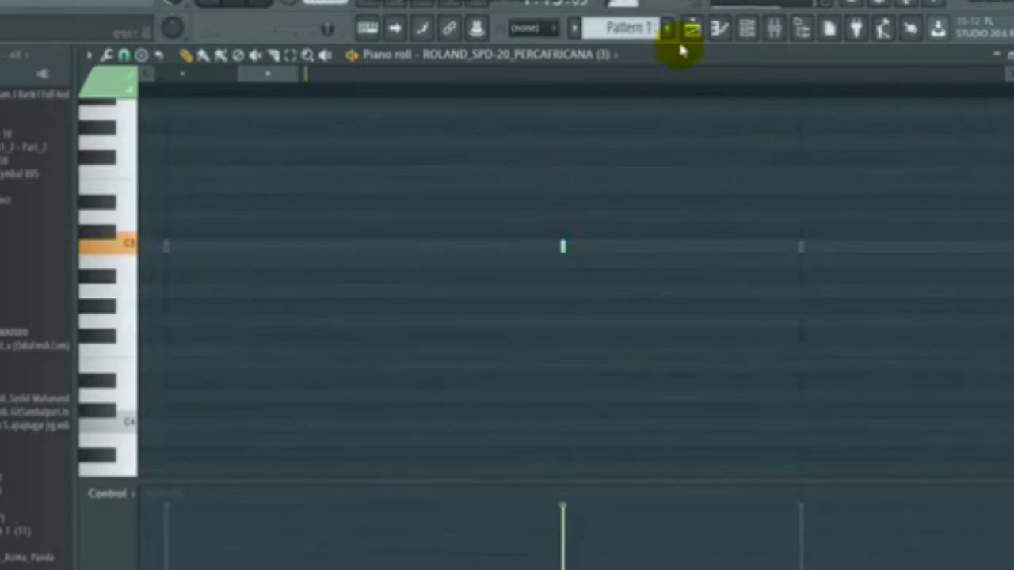
Add a short D#4 note in the second half of beat 1 in Pattern 2's Drumpad channel
left_click(689, 31)
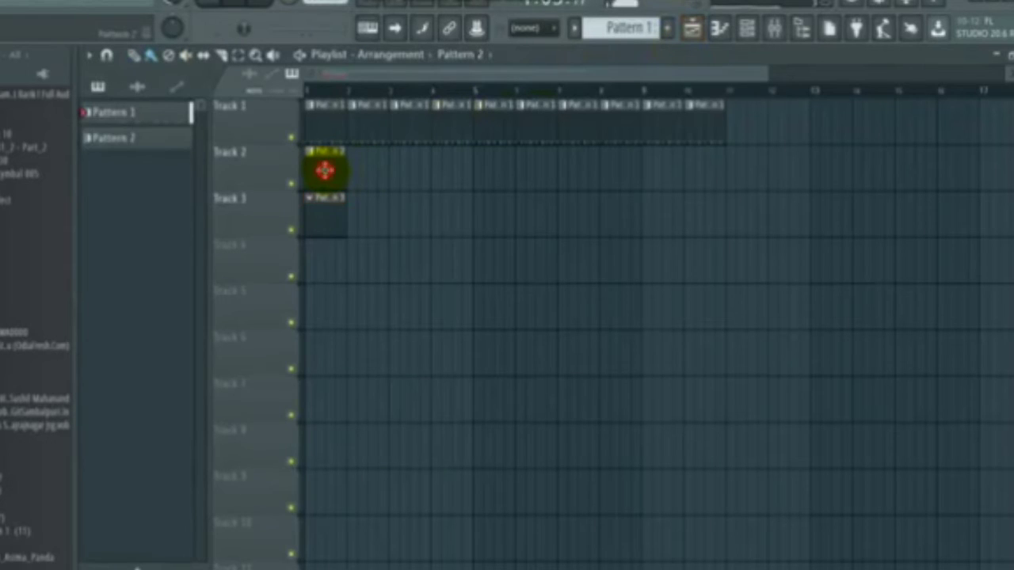
left_click(745, 30)
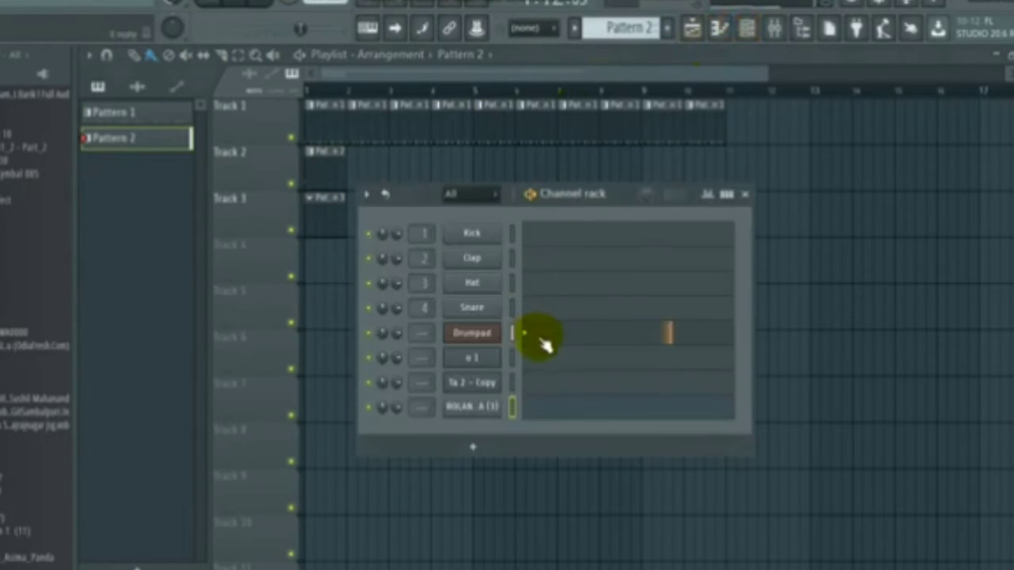
left_click(544, 339)
scroll(341, 85, "down", 4)
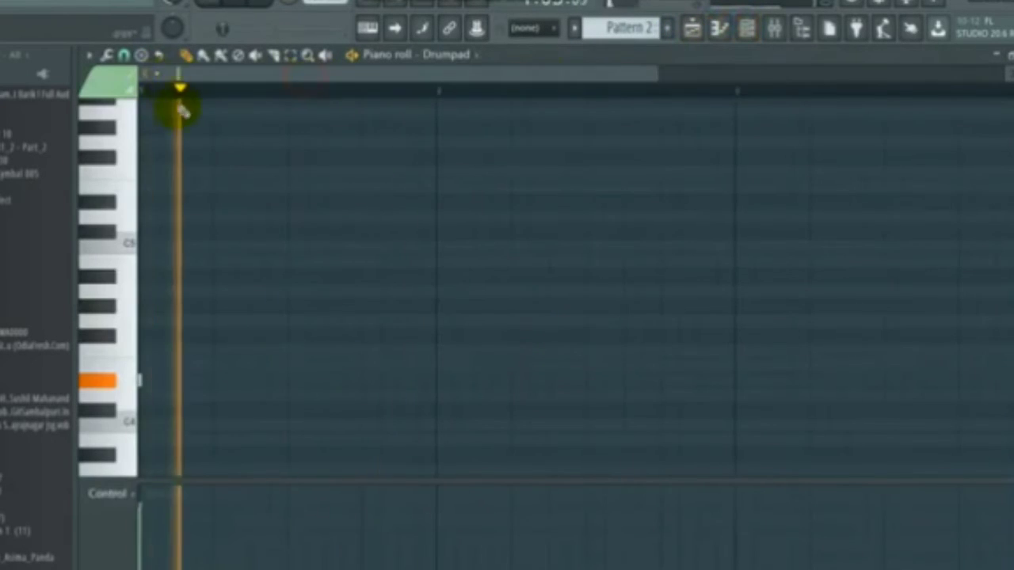
scroll(184, 114, "down", 3)
scroll(171, 96, "up", 3)
left_click_drag(191, 75, 141, 83)
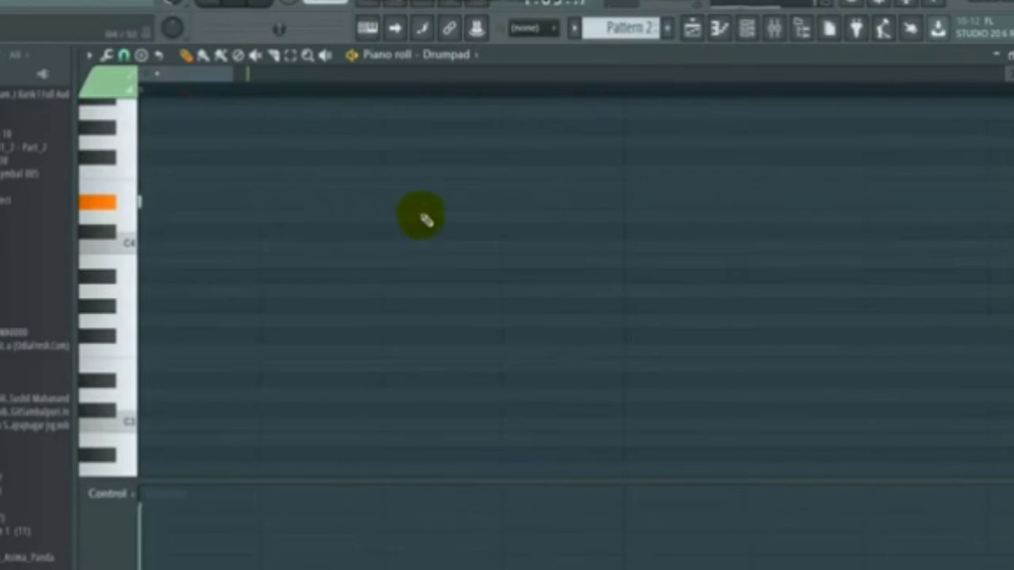
scroll(407, 93, "down", 4)
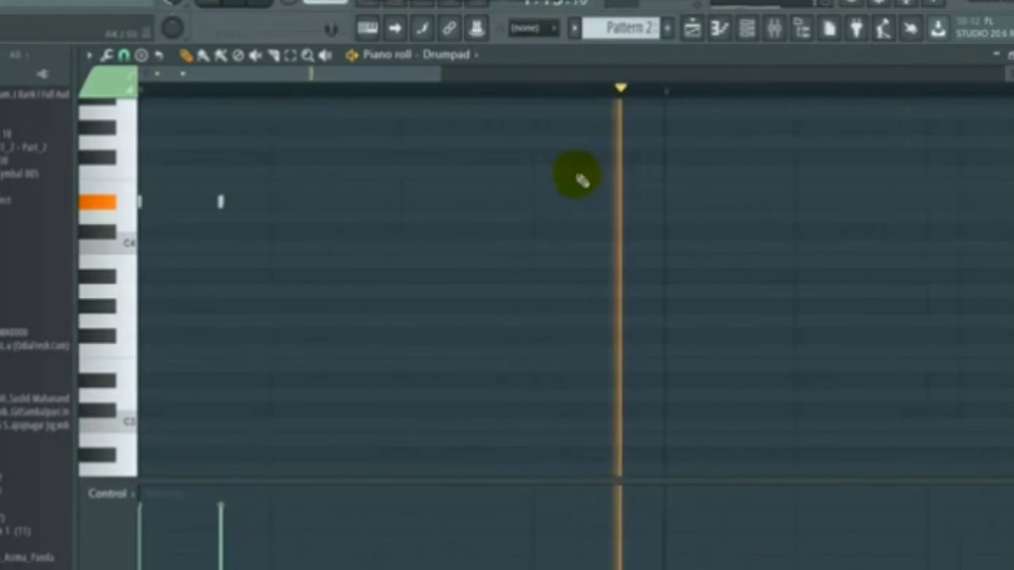
Add four more short D#4 notes across beats 3 and 4 of Pattern 2's Drumpad channel
left_click(449, 203)
left_click(483, 203)
left_click(533, 203)
left_click(615, 205)
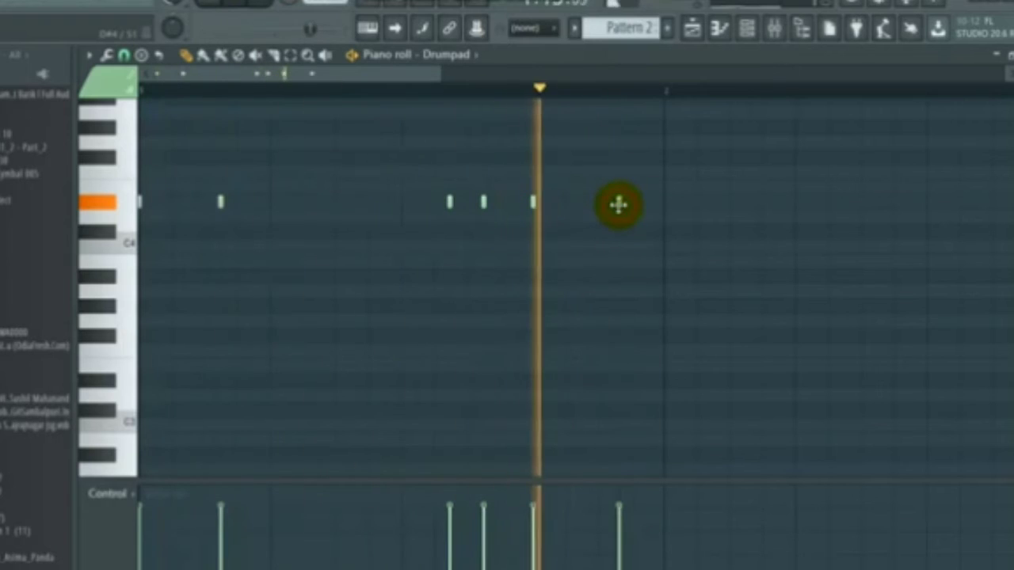
Open the Drumpad instrument and set the second knob in the top row of its Middle section to -21%
left_click(746, 30)
left_click(746, 28)
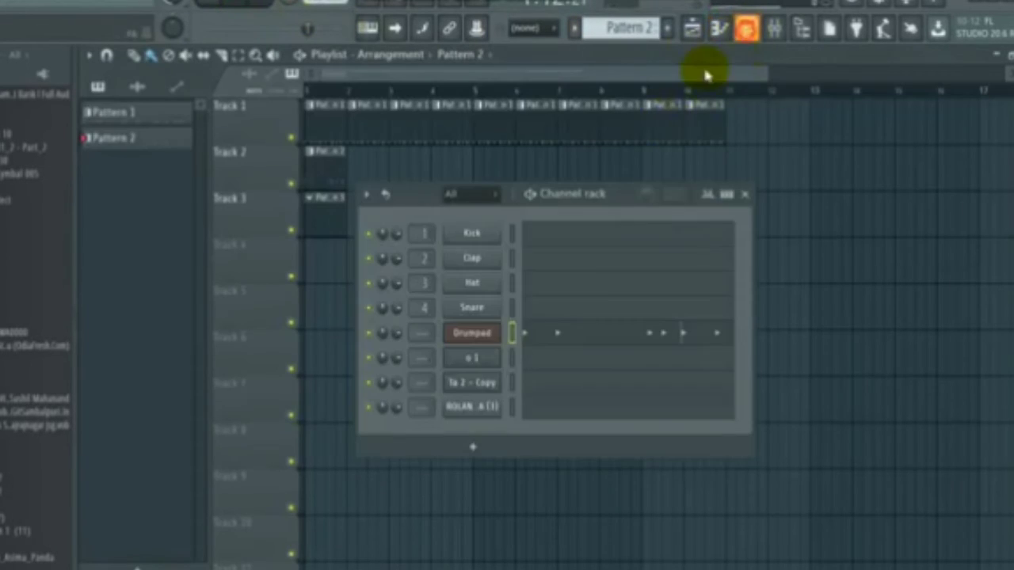
left_click(479, 334)
left_click(543, 197)
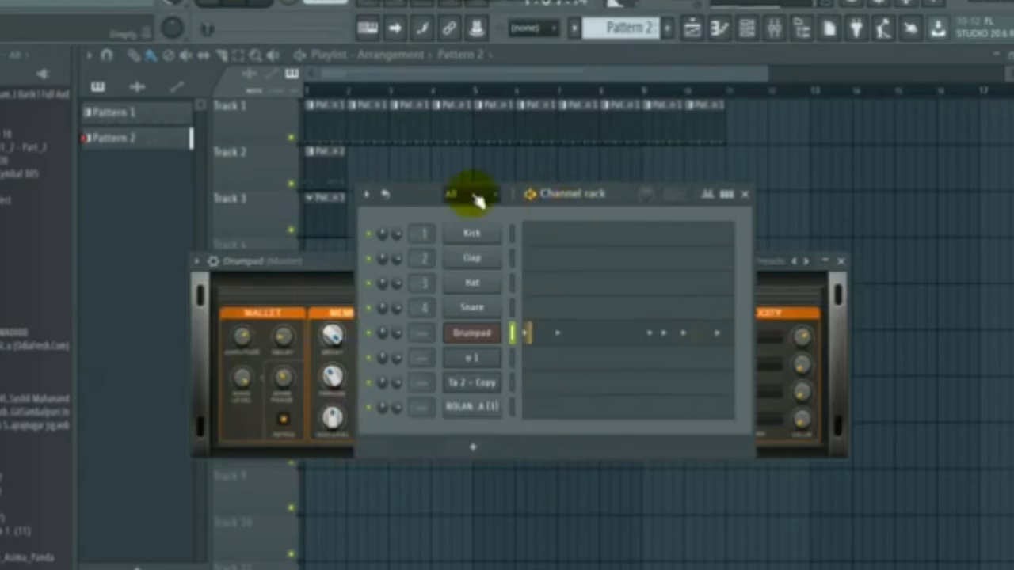
left_click(348, 265)
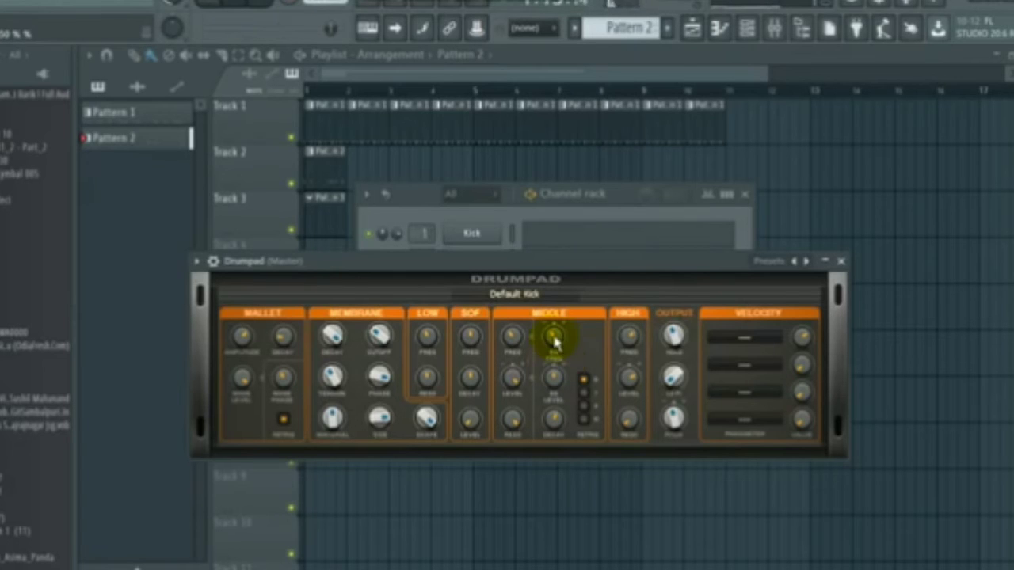
left_click(692, 31)
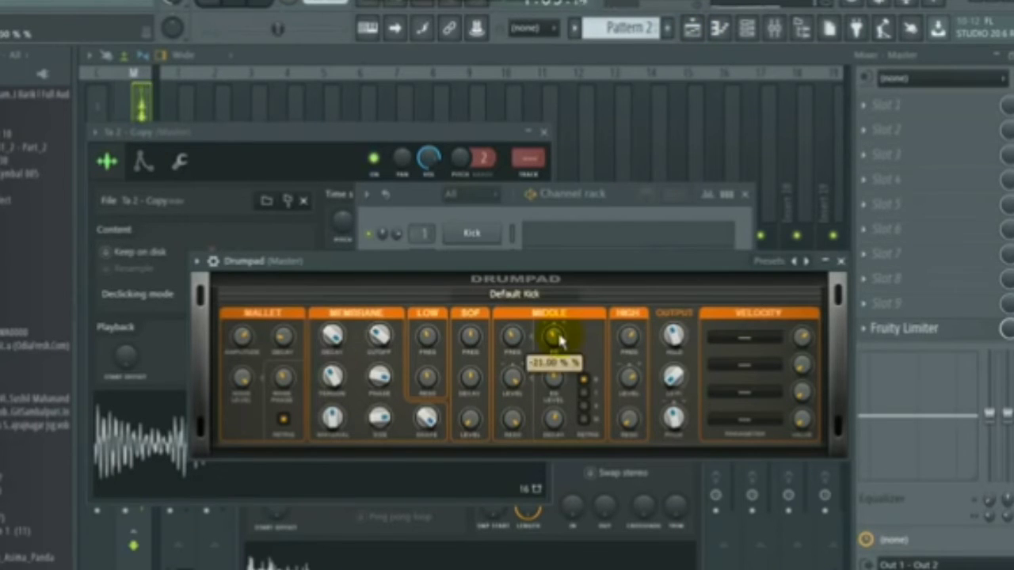
Start song playback and duplicate the Pattern 2 clip along Track 2 until it fills bars 1 to 10
left_click(689, 29)
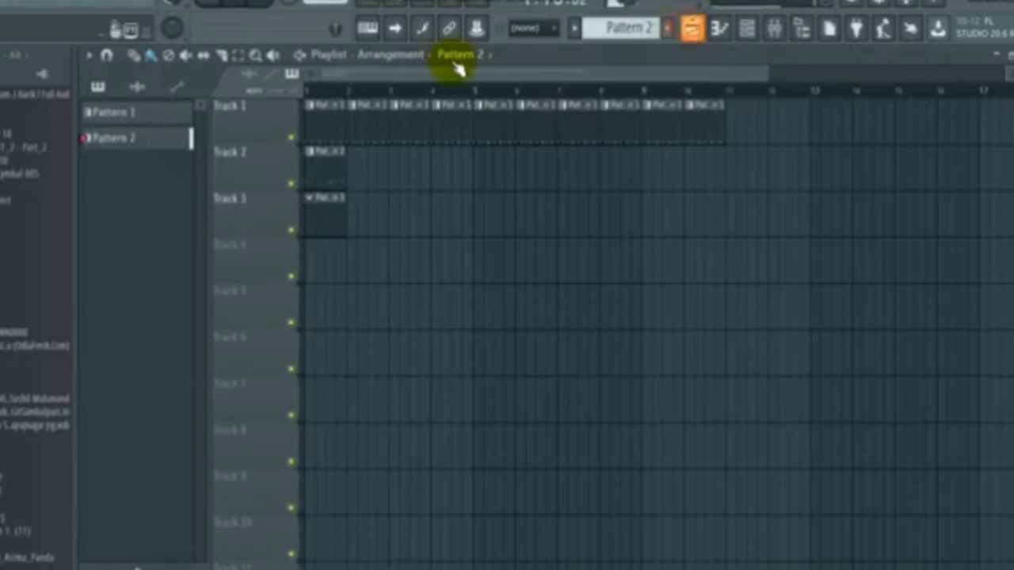
key("space")
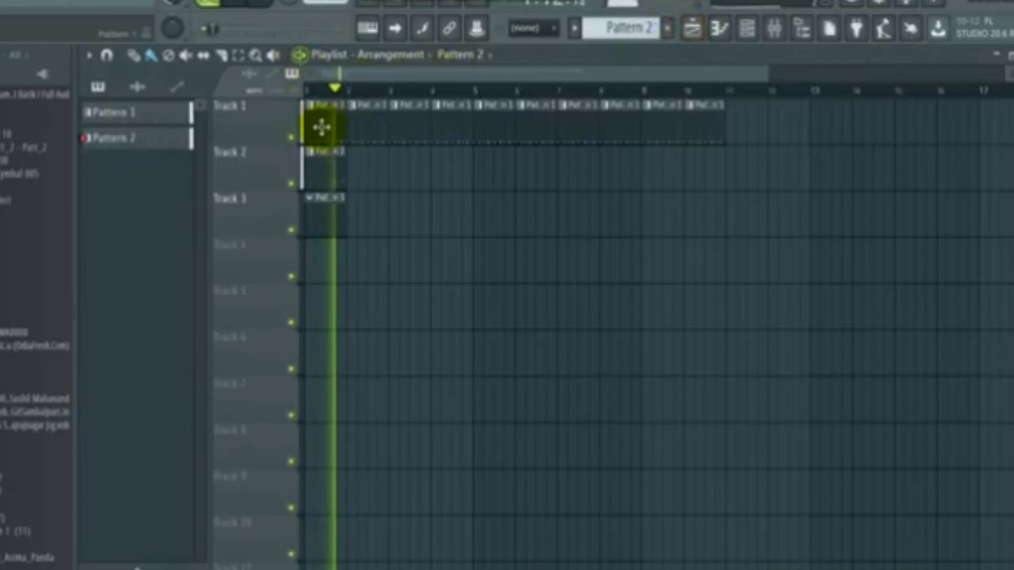
key("ctrl+b")
key("ctrl+b")
key("ctrl+b")
key("ctrl+b")
key("ctrl+b")
key("ctrl+b")
key("ctrl+b")
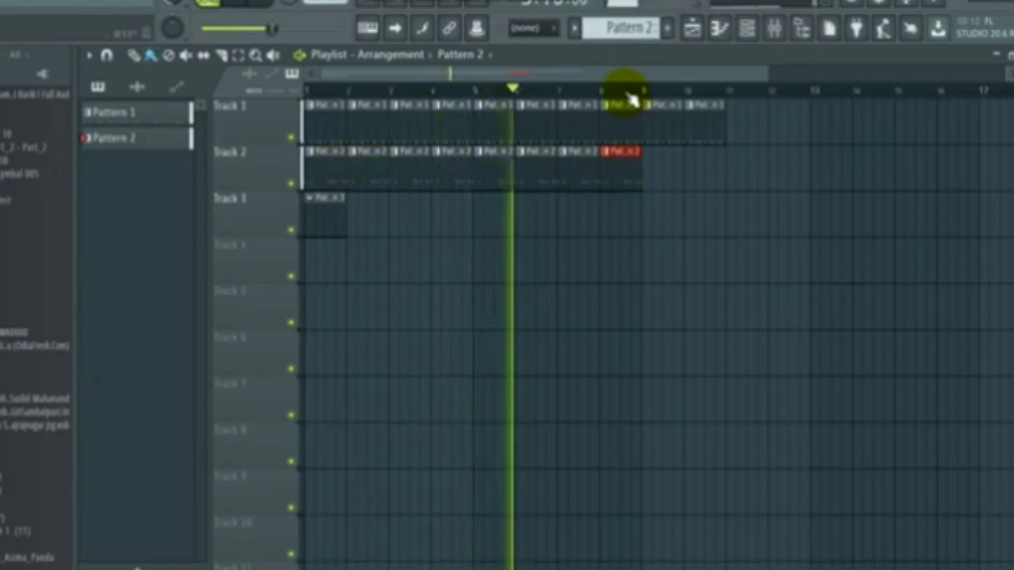
scroll(632, 97, "down", 3)
key("ctrl+b")
key("ctrl+b")
key("ctrl+b")
Remove the Pattern 3 clip from Track 3
scroll(539, 95, "down", 2)
scroll(539, 93, "down", 2)
right_click(318, 213)
key("space")
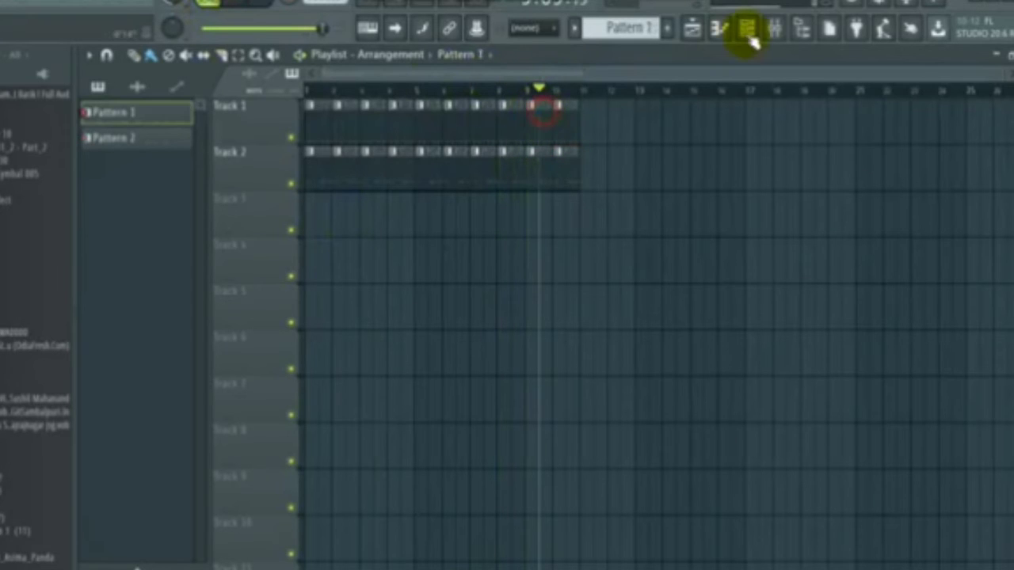
Add more short C5 notes to Pattern 1's ROLAND_SPD-20_PERCAFRICANA (3) channel while the pattern plays
left_click(722, 28)
key("space")
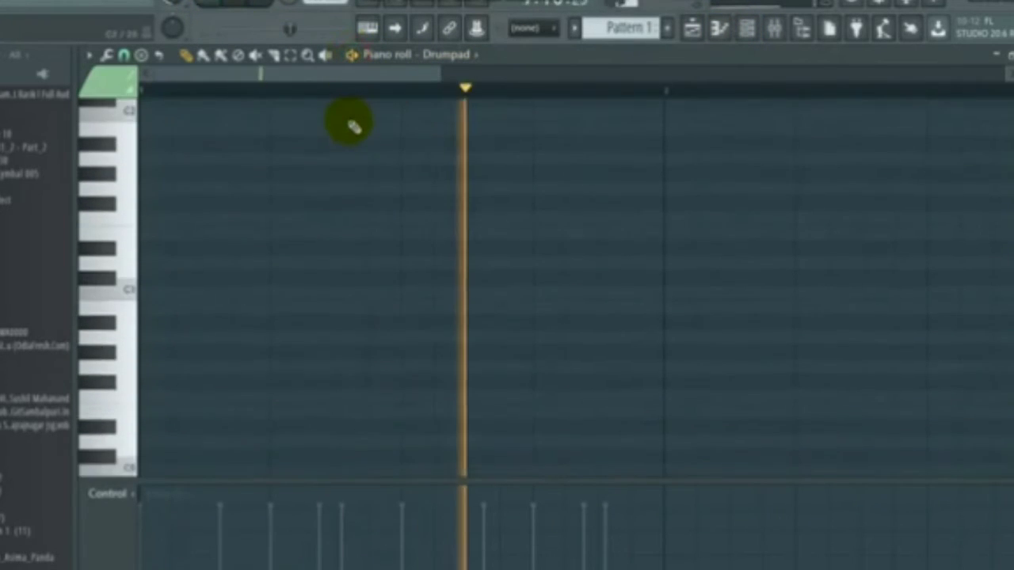
left_click(434, 54)
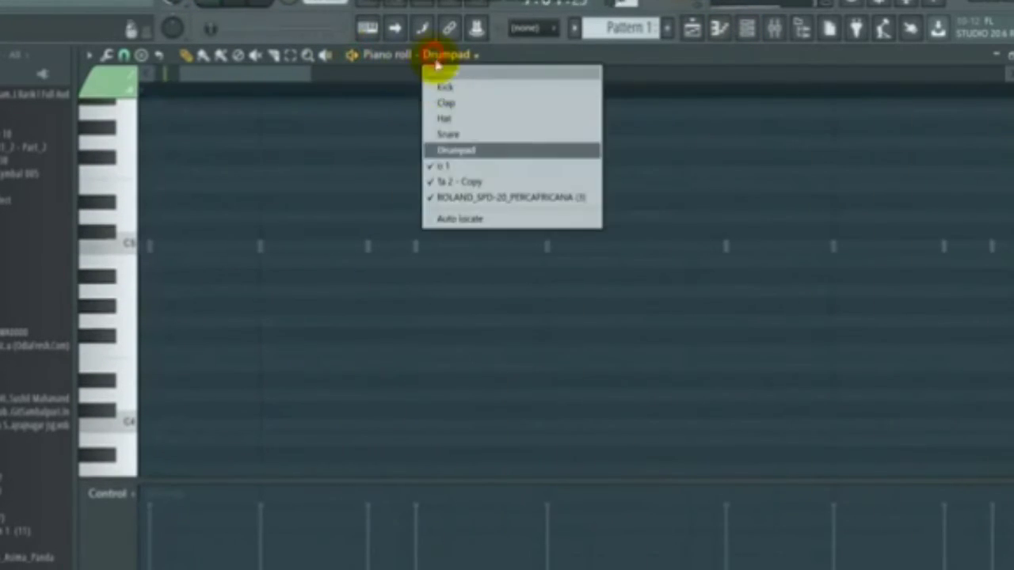
left_click(467, 197)
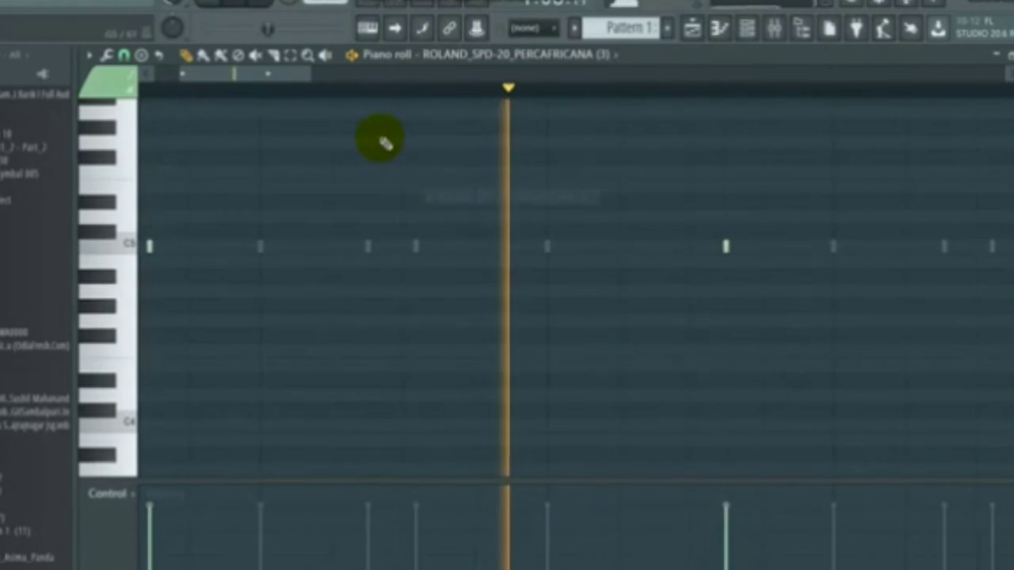
scroll(359, 90, "up", 2)
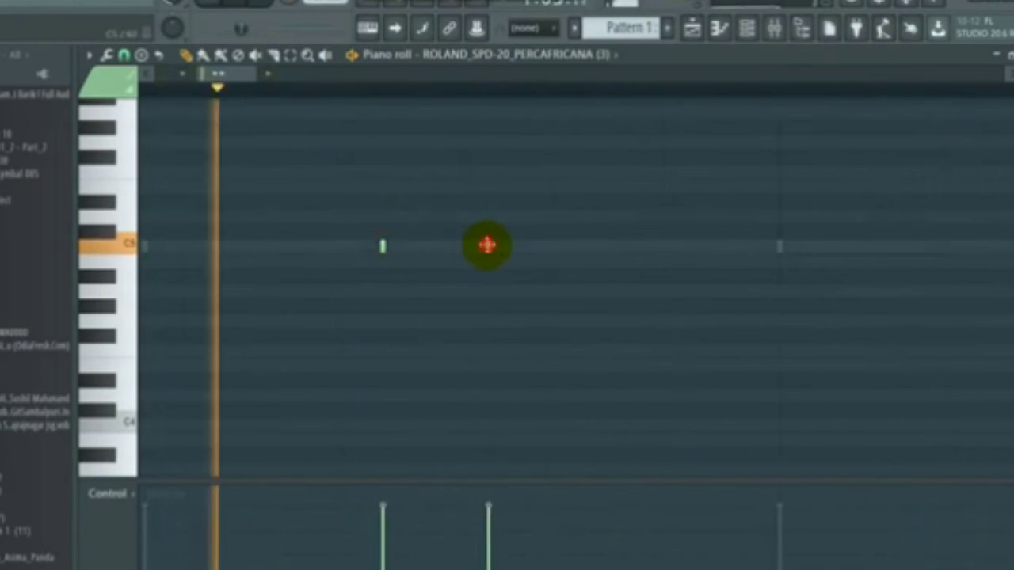
scroll(412, 93, "down", 3)
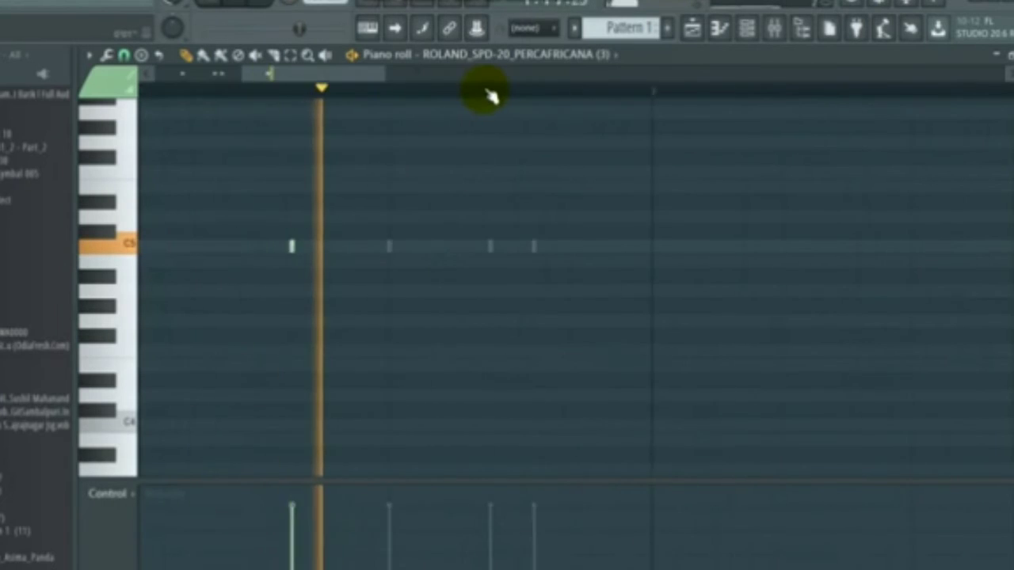
scroll(491, 96, "up", 3)
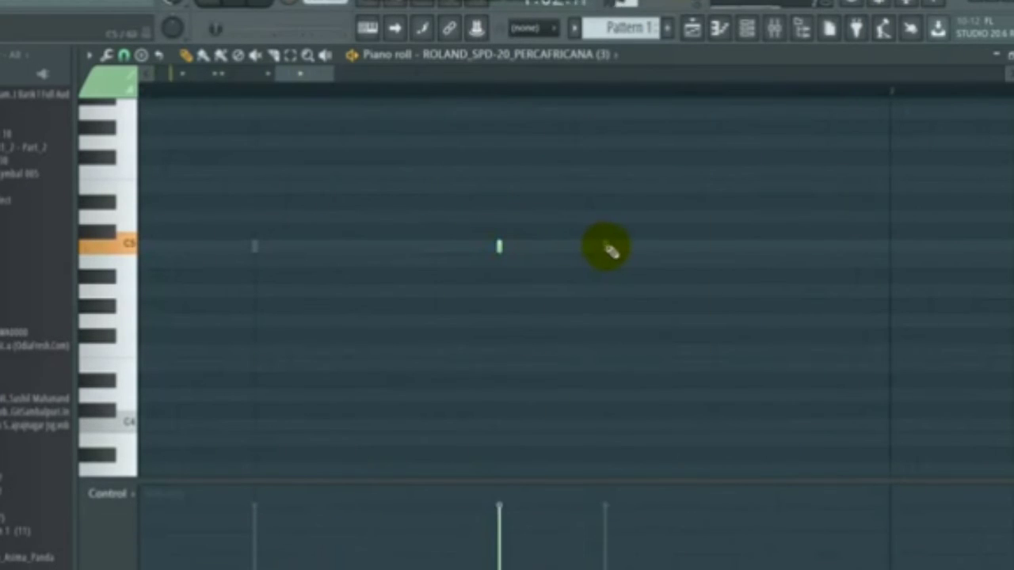
Play the playlist arrangement from bar 5 and examine how the Pattern 1 and Pattern 2 clips fit together
left_click(689, 28)
left_click(418, 86)
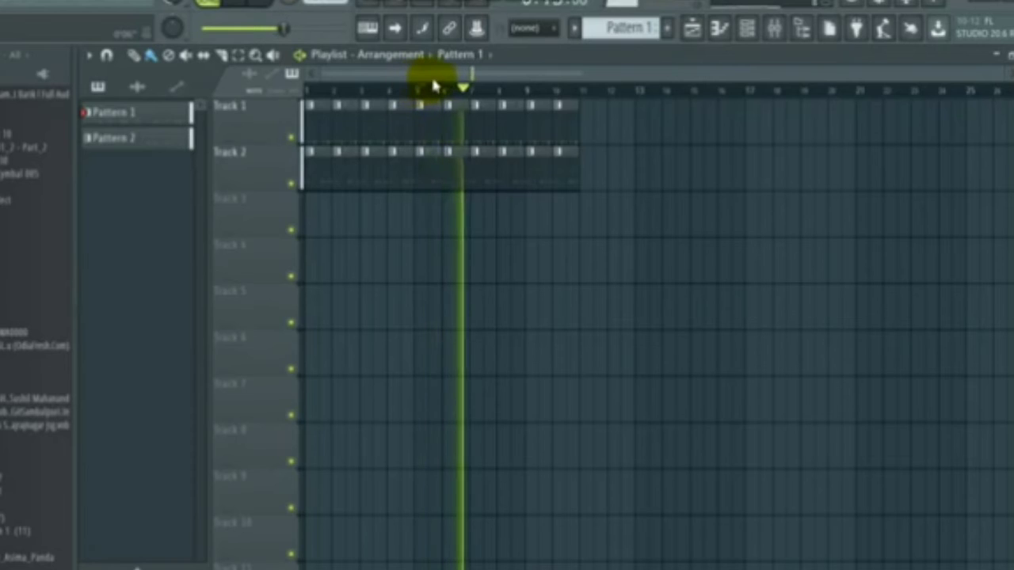
scroll(489, 90, "up", 4)
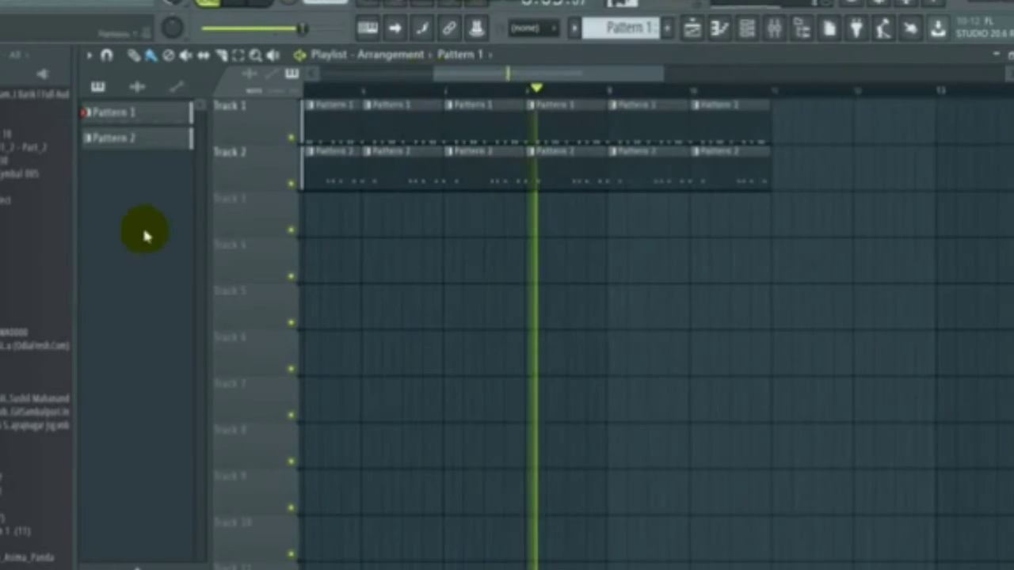
scroll(18, 238, "up", 8)
scroll(17, 240, "up", 8)
left_click(2, 243)
left_click(237, 4)
left_click_drag(462, 75, 281, 79)
scroll(356, 91, "up", 4)
scroll(363, 92, "up", 3)
scroll(326, 93, "down", 8)
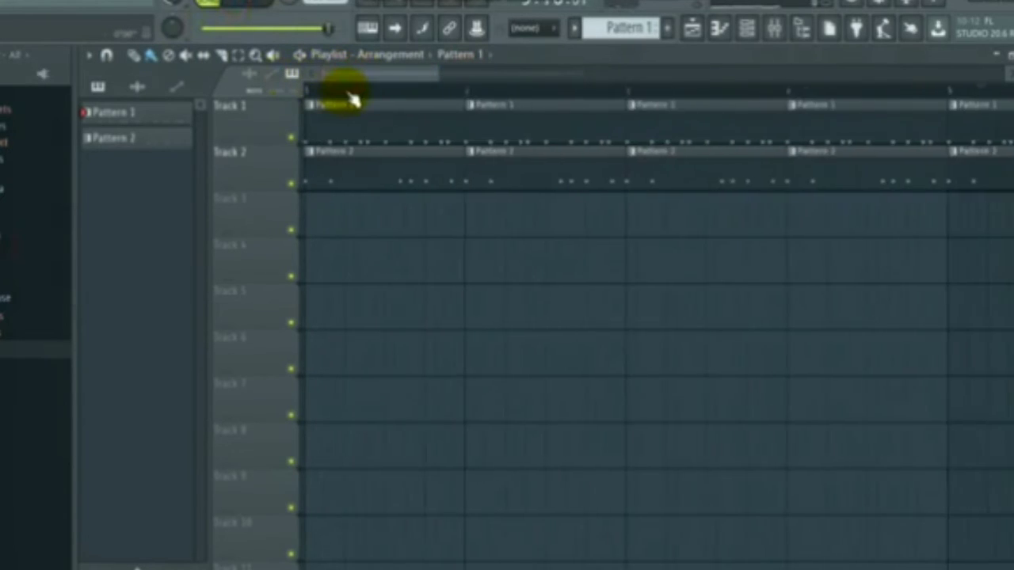
Remove the Pattern 2 clips on Track 2 from bar 2 through bar 10
left_click(748, 32)
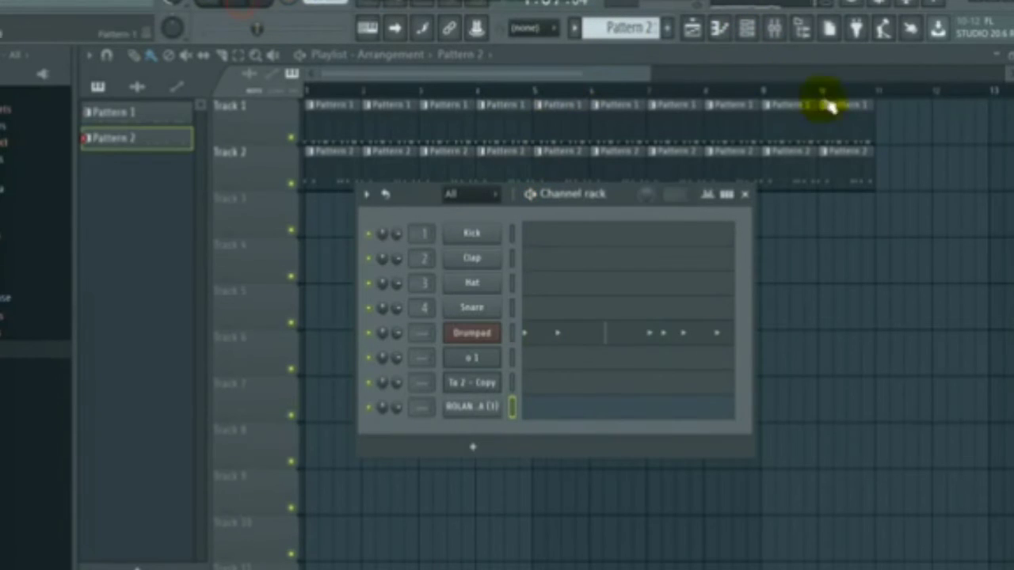
left_click(624, 75)
left_click_drag(398, 165, 844, 175)
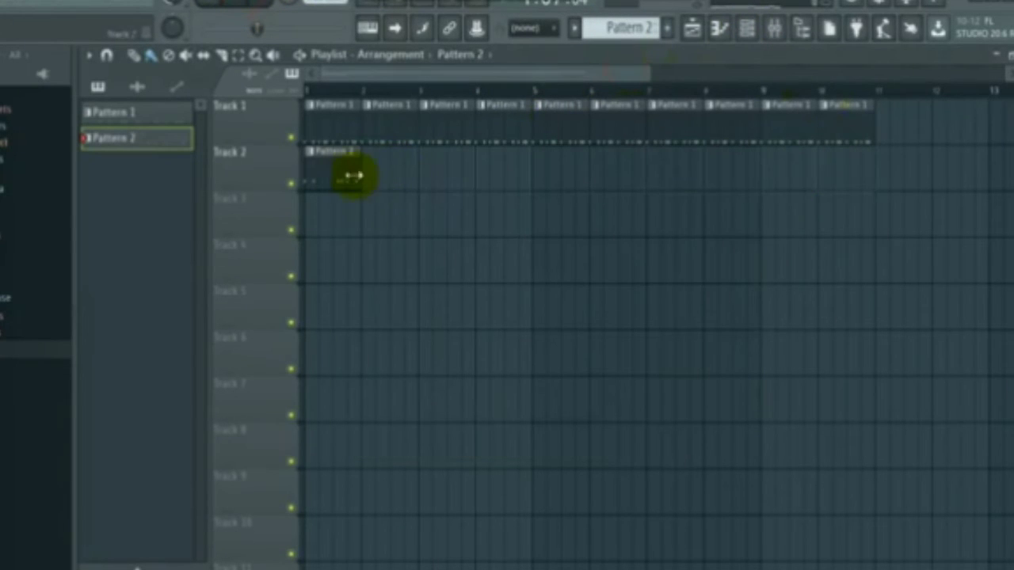
Switch the piano roll to Pattern 2's Drumpad channel and add three short D#4 notes from the start of bar 2
left_click(720, 30)
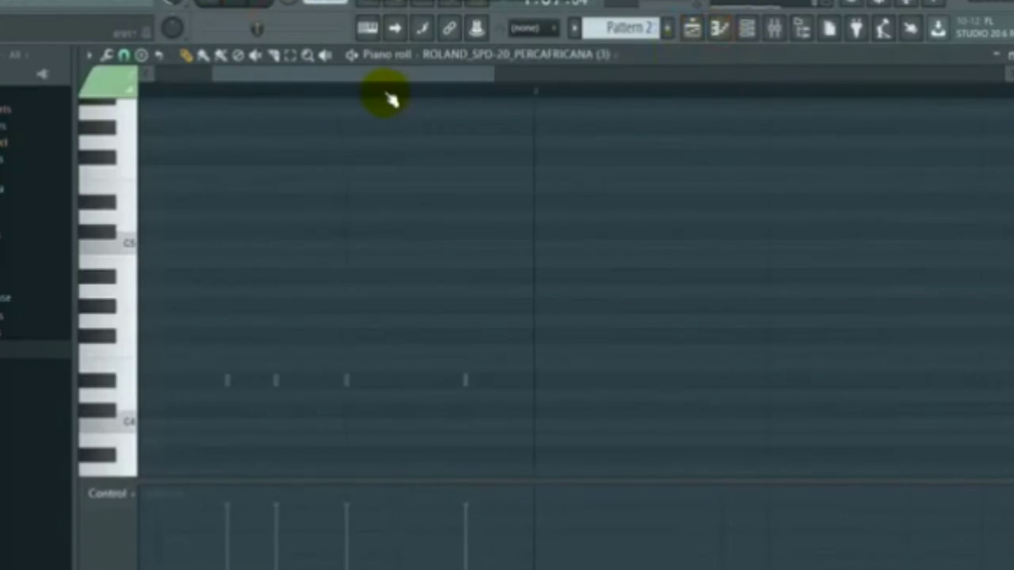
left_click(432, 54)
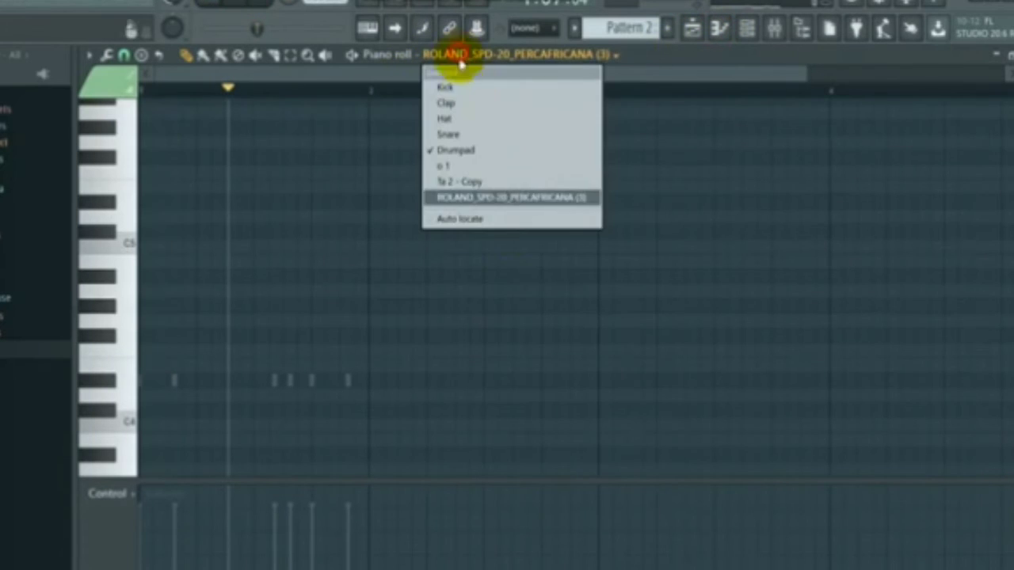
left_click(466, 150)
key("space")
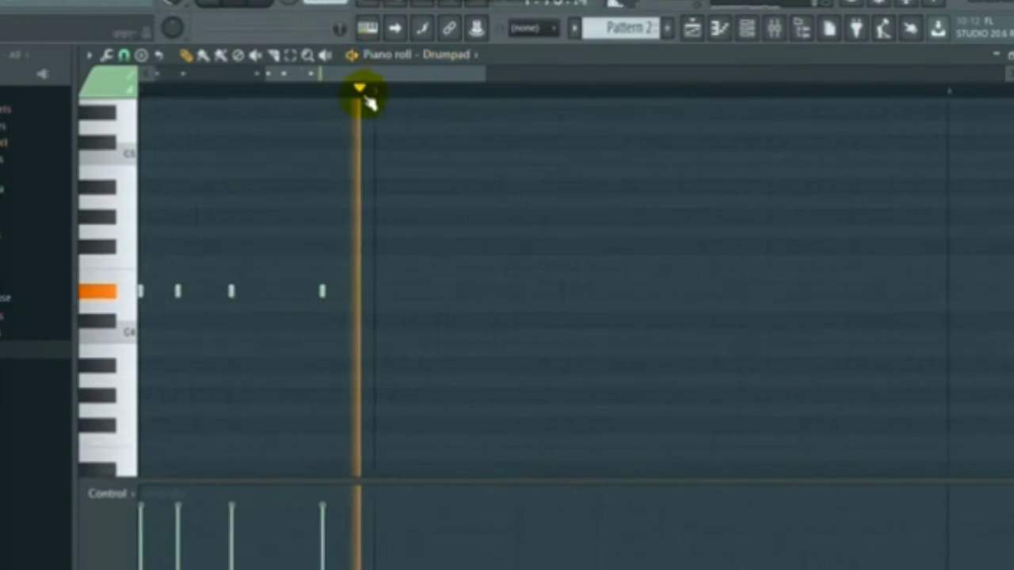
scroll(365, 97, "up", 4)
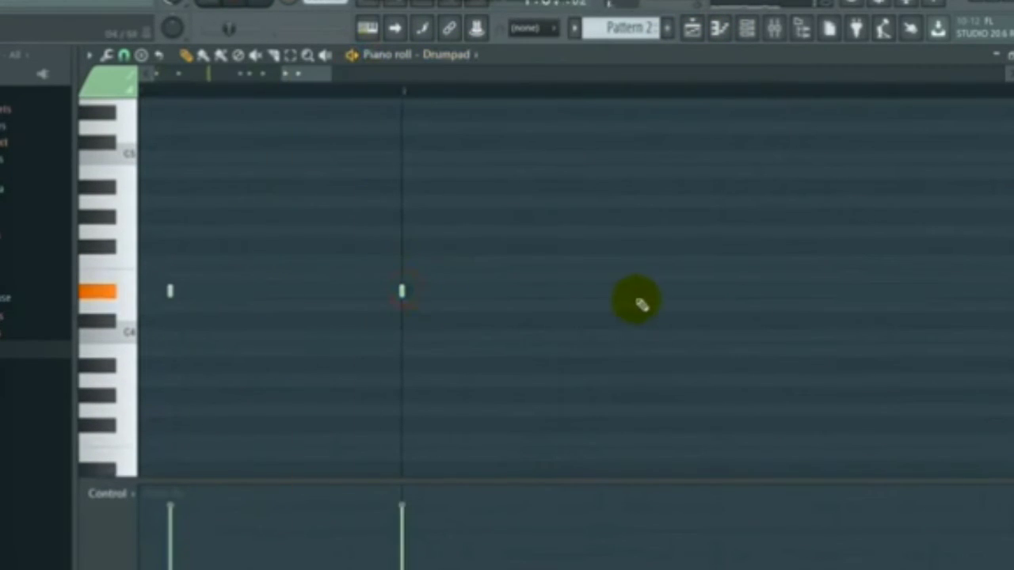
left_click(799, 291)
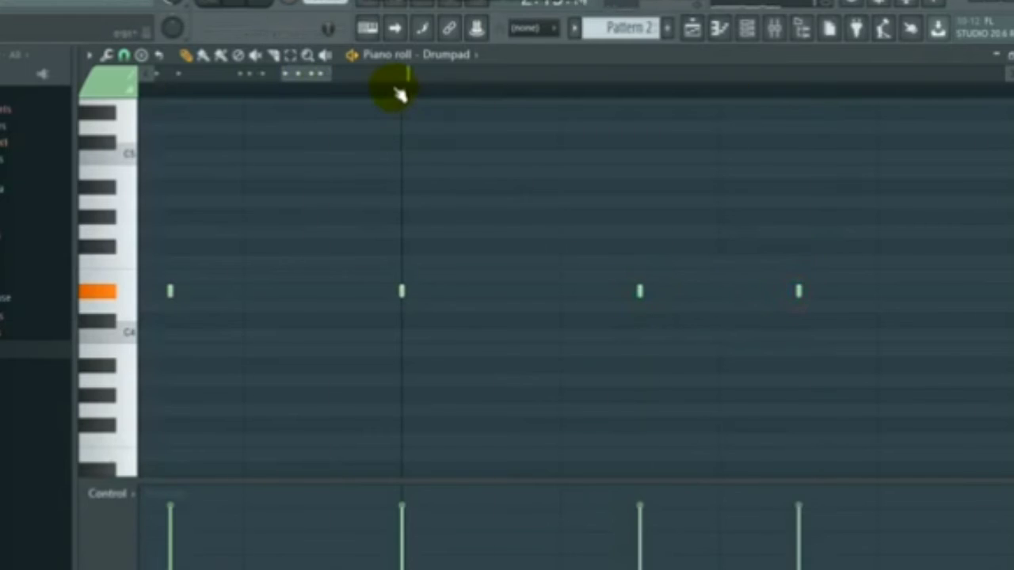
Reduce bar 2's D#4 notes to one on the downbeat and one between beats 1 and 2
scroll(400, 93, "down", 5)
scroll(546, 98, "up", 2)
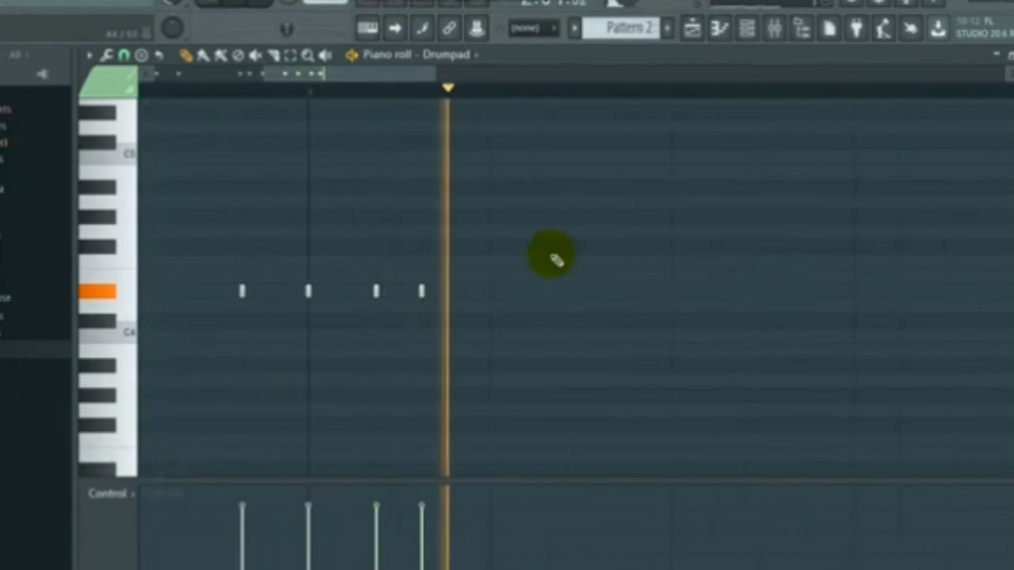
left_click(490, 292)
right_click(375, 291)
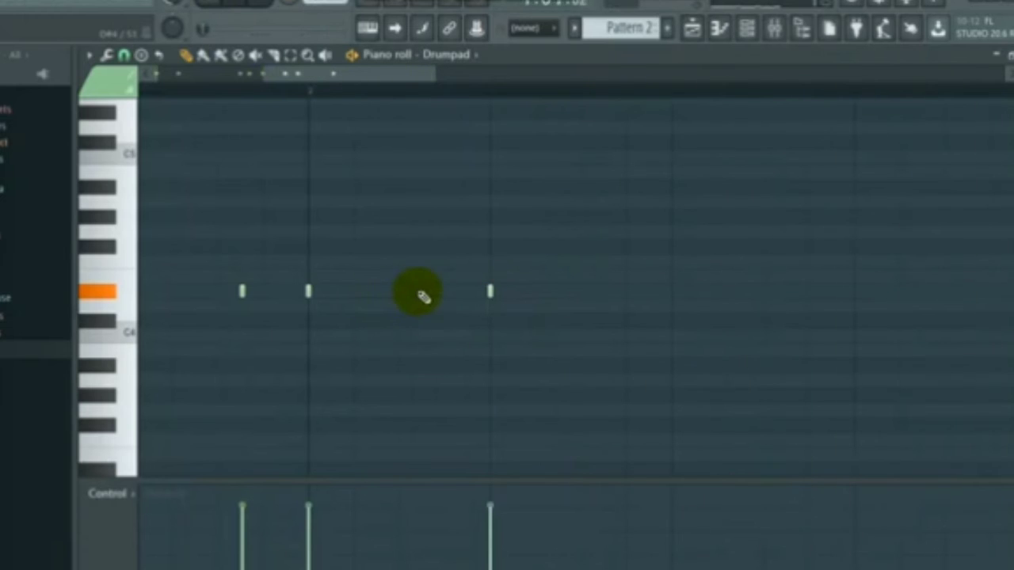
right_click(490, 291)
scroll(444, 115, "down", 3)
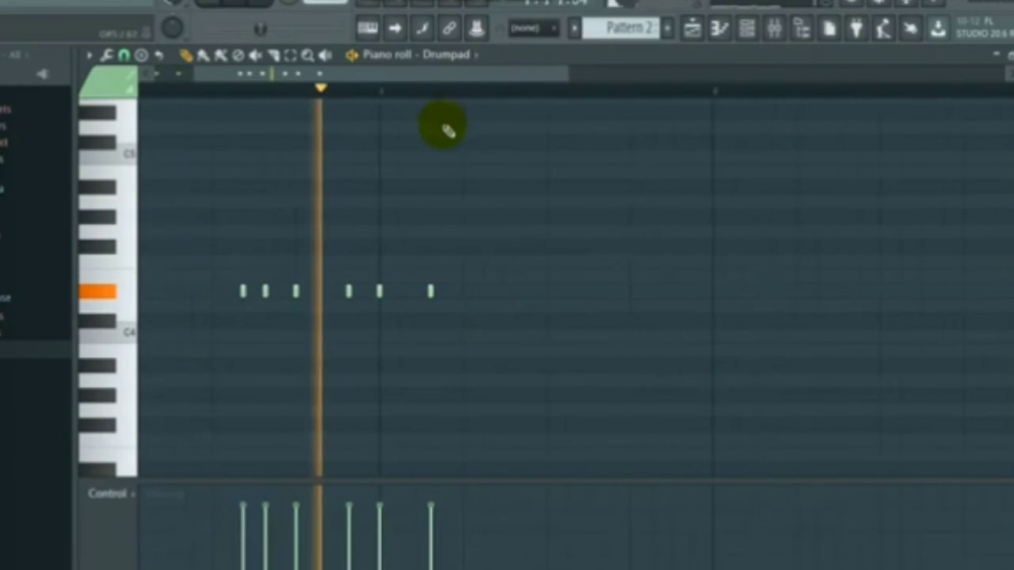
Add a short D#4 note in the second half of beat 4 in bar 2 and stop pattern playback
scroll(555, 111, "down", 3)
scroll(595, 89, "up", 3)
key("space")
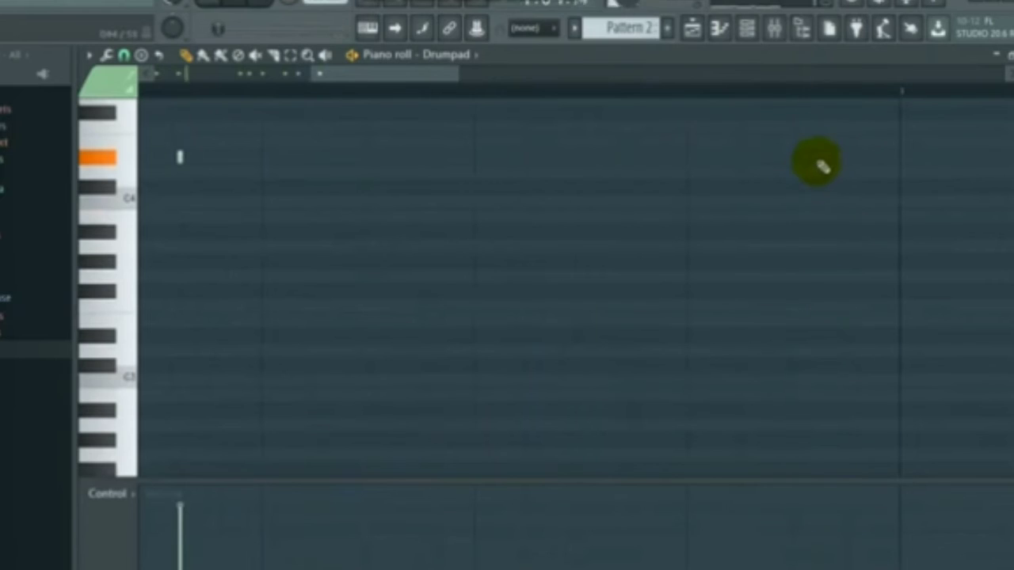
Start song playback and duplicate the two-bar Pattern 2 clip four times along Track 2 to fill bars 1 to 10
left_click(701, 32)
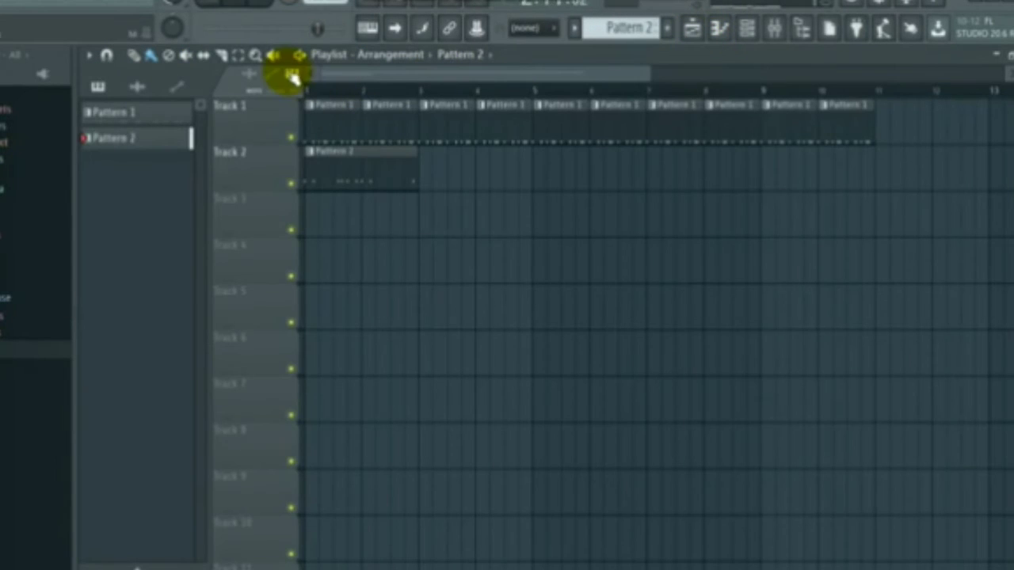
left_click(221, 11)
left_click(364, 172, "ctrl")
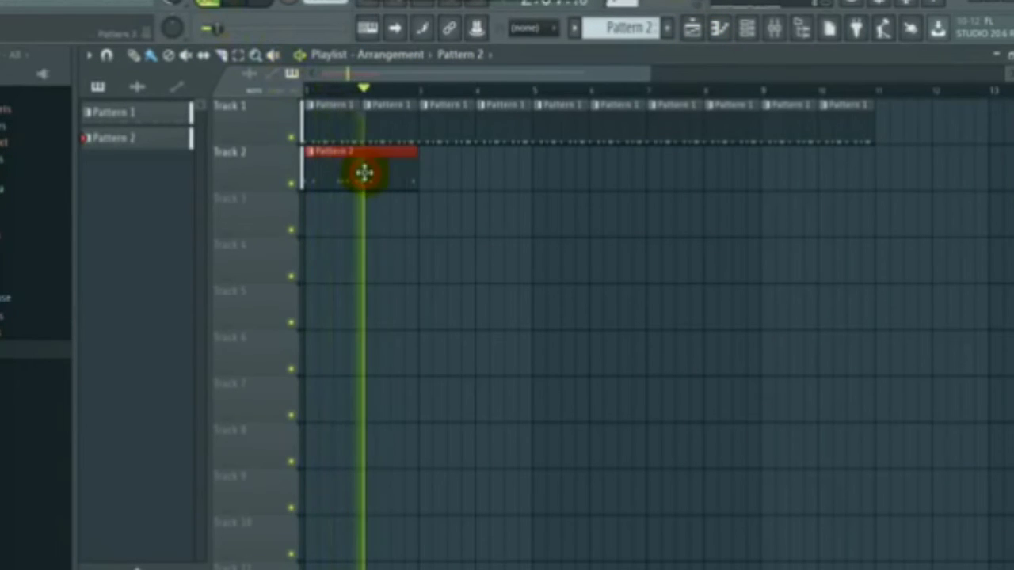
key("ctrl+b")
key("ctrl+b")
key("ctrl+b")
key("ctrl+b")
Examine Pattern 2's Drumpad notes in the piano roll while listening to the pattern alone and the full song
left_click(719, 29)
scroll(473, 96, "down", 5)
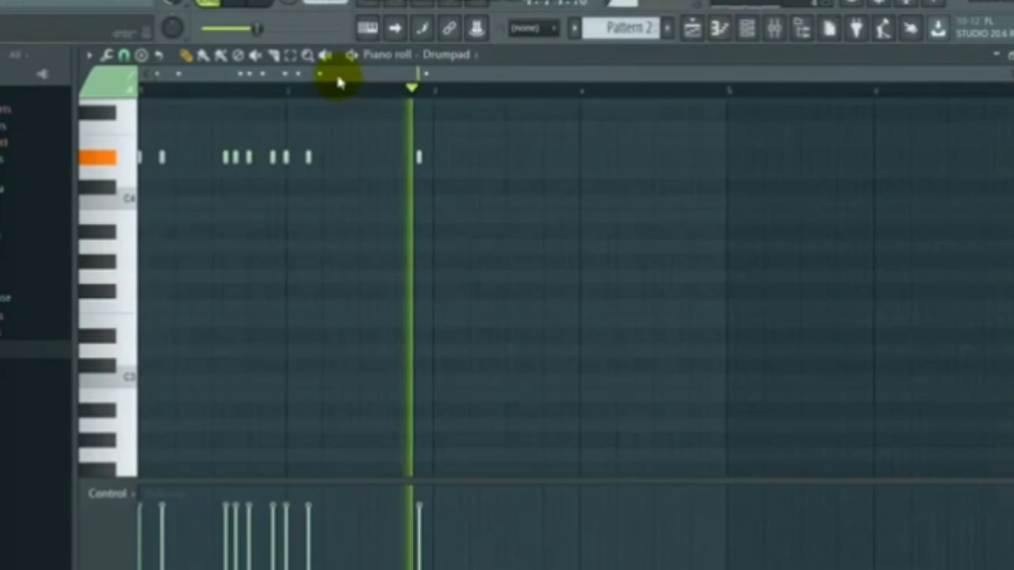
scroll(176, 89, "up", 4)
left_click_drag(188, 76, 122, 82)
left_click(232, 4)
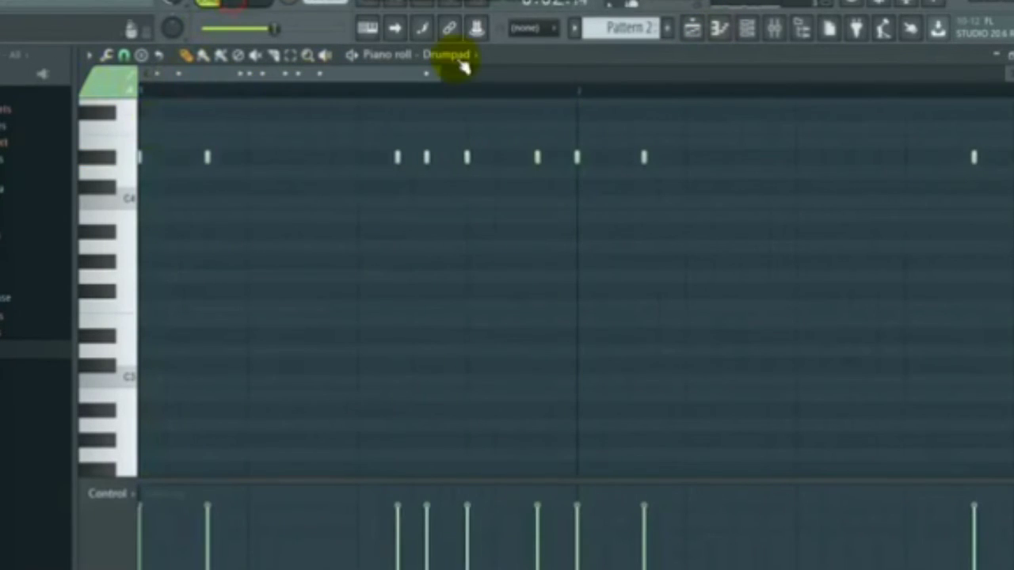
left_click(351, 57)
scroll(513, 96, "down", 3)
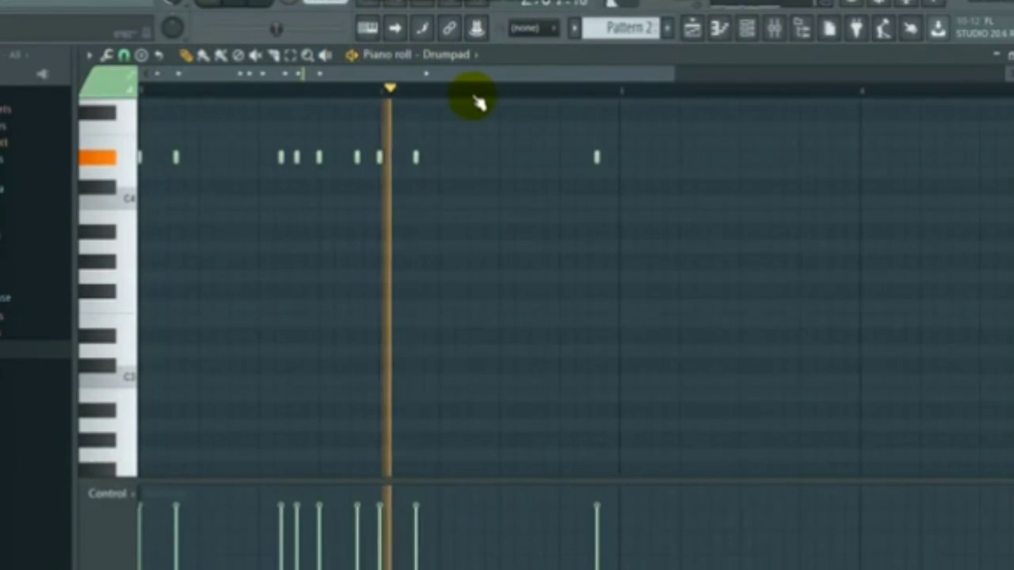
scroll(474, 95, "up", 4)
left_click(242, 5)
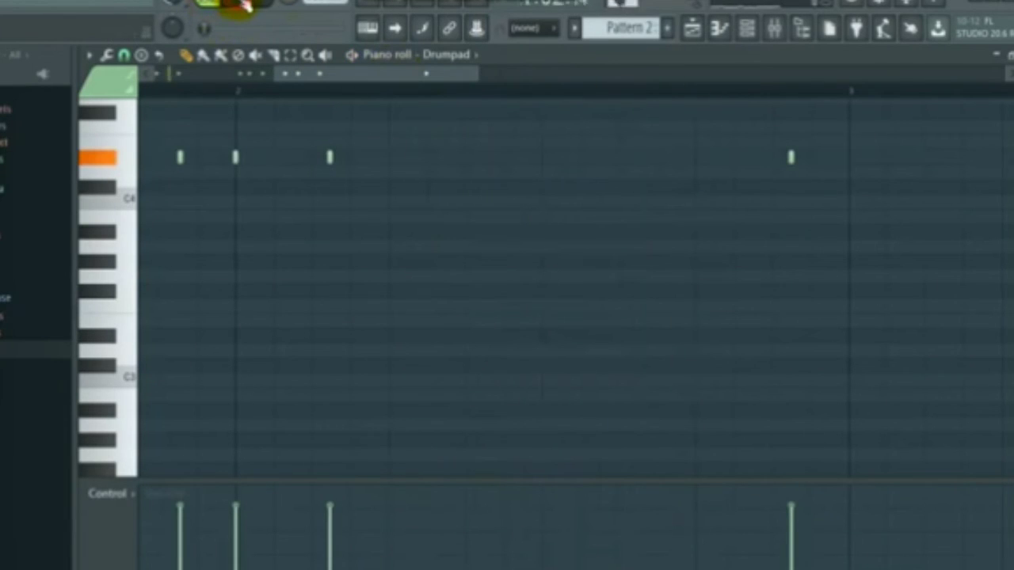
left_click(243, 6)
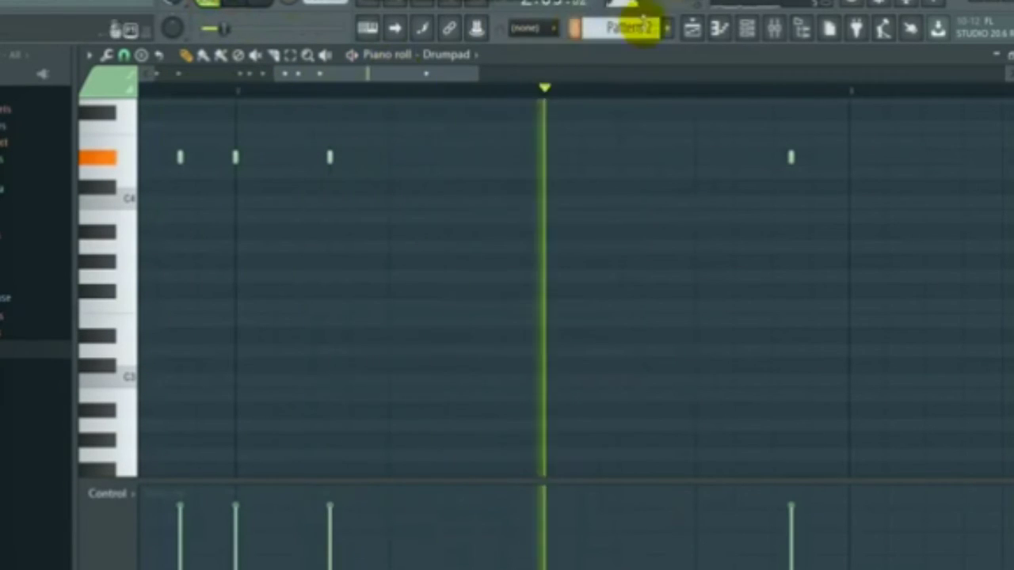
left_click(239, 9)
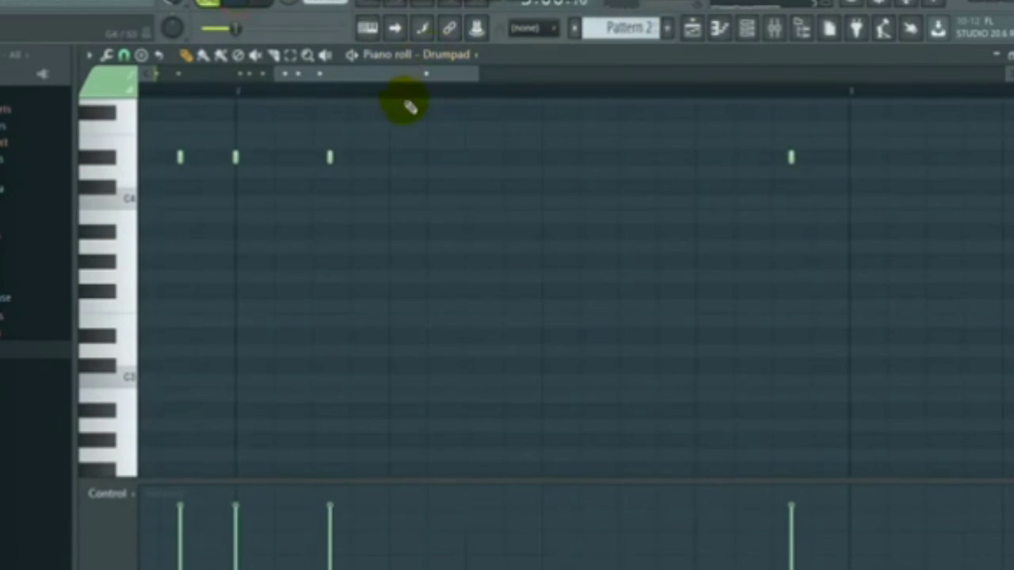
Rearrange the D#4 notes in the first half of bar 1 into two close pairs starting on beats 1 and 2
scroll(404, 95, "up", 2)
left_click_drag(369, 77, 234, 80)
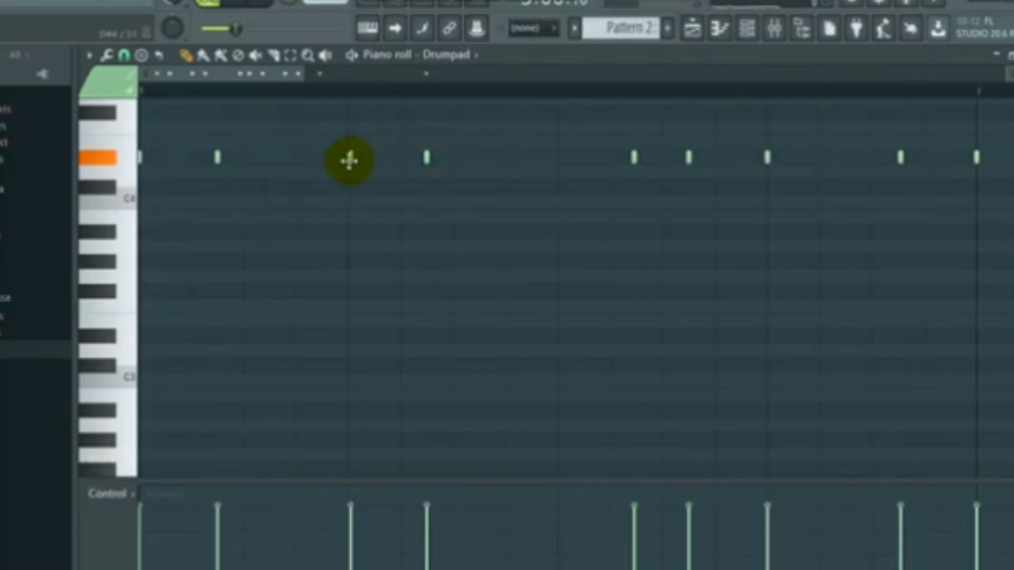
scroll(351, 96, "up", 3)
scroll(350, 95, "down", 6)
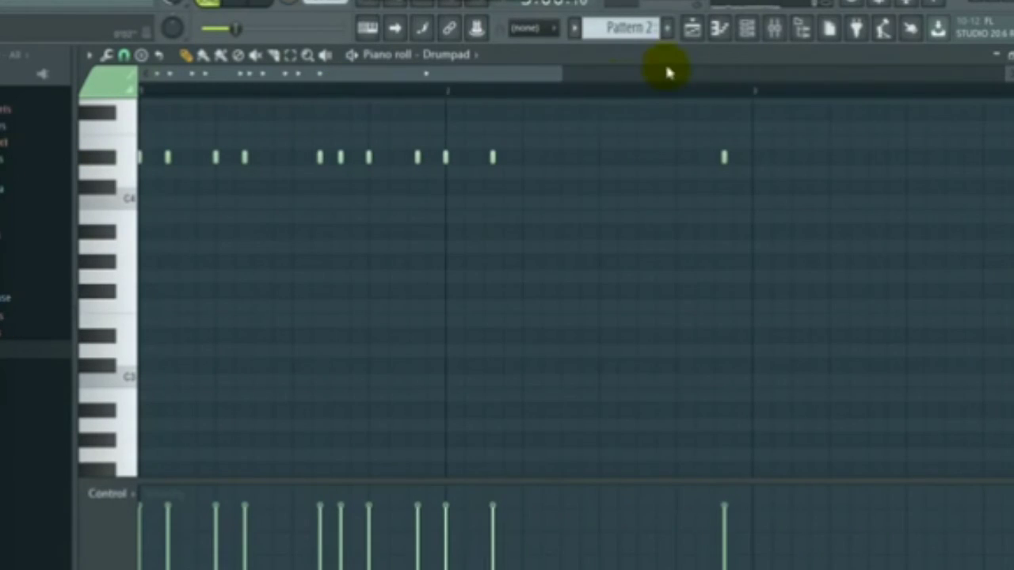
Open the Drumpad instrument and adjust the second knob in the middle row of its Middle section during song playback
left_click(748, 29)
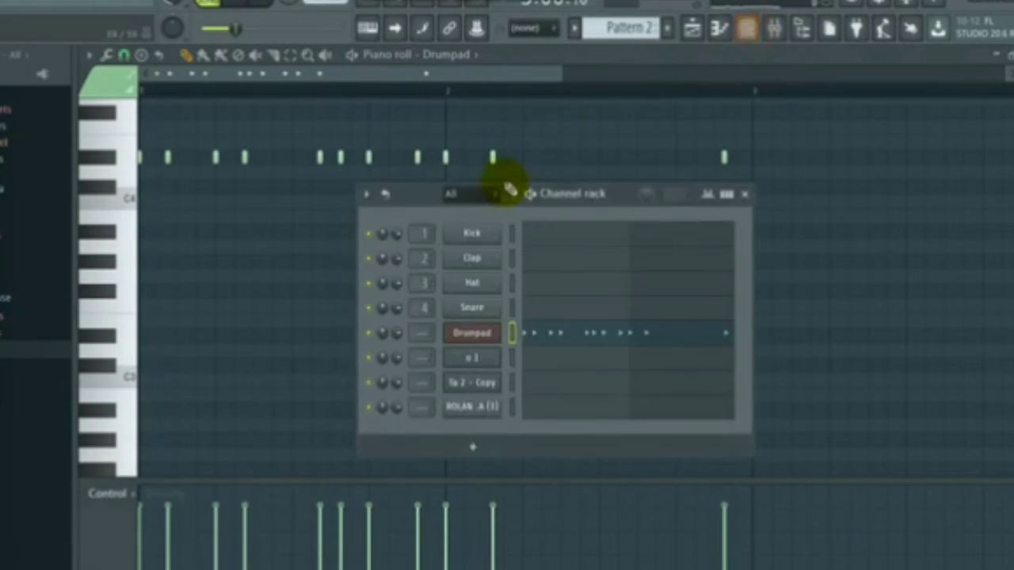
left_click(501, 339)
left_click_drag(546, 265, 504, 172)
left_click(507, 248)
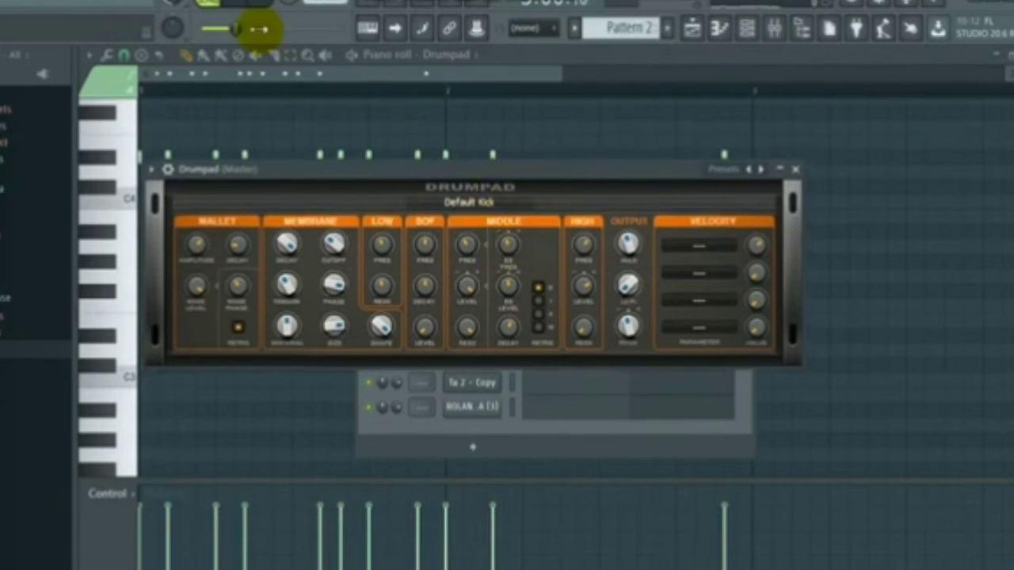
left_click(508, 284)
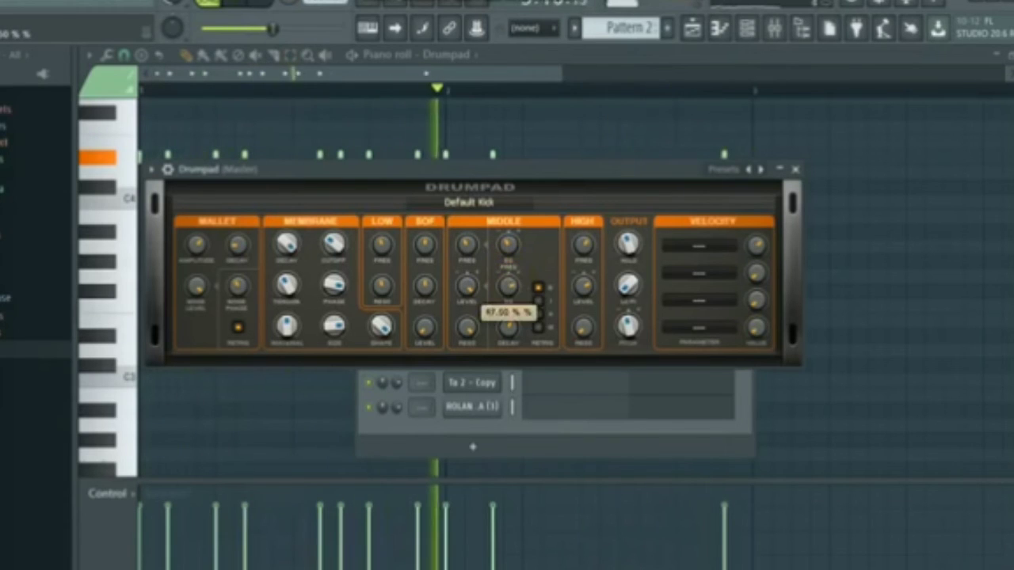
left_click_drag(508, 285, 507, 294)
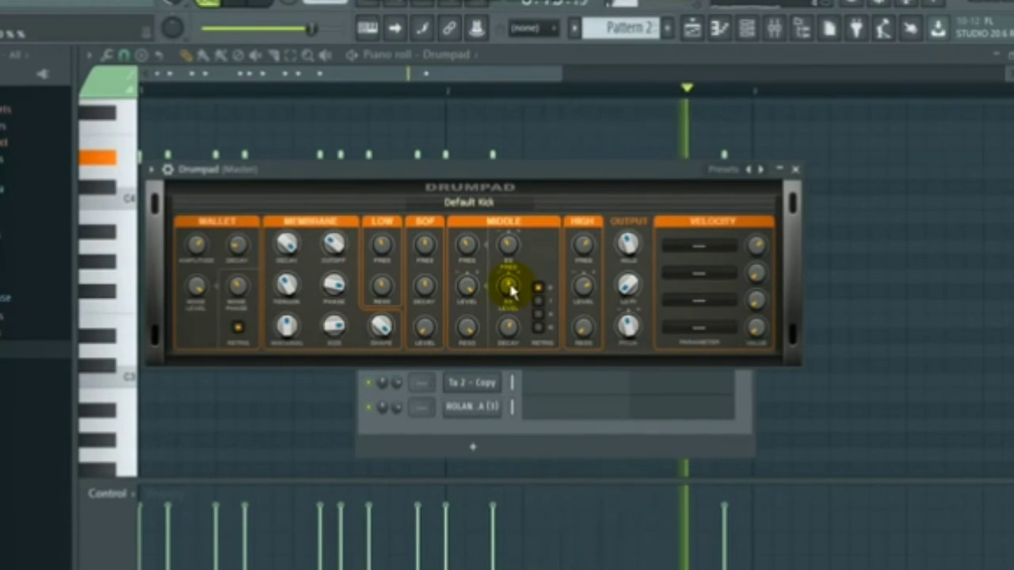
left_click_drag(508, 281, 511, 291)
left_click(236, 2)
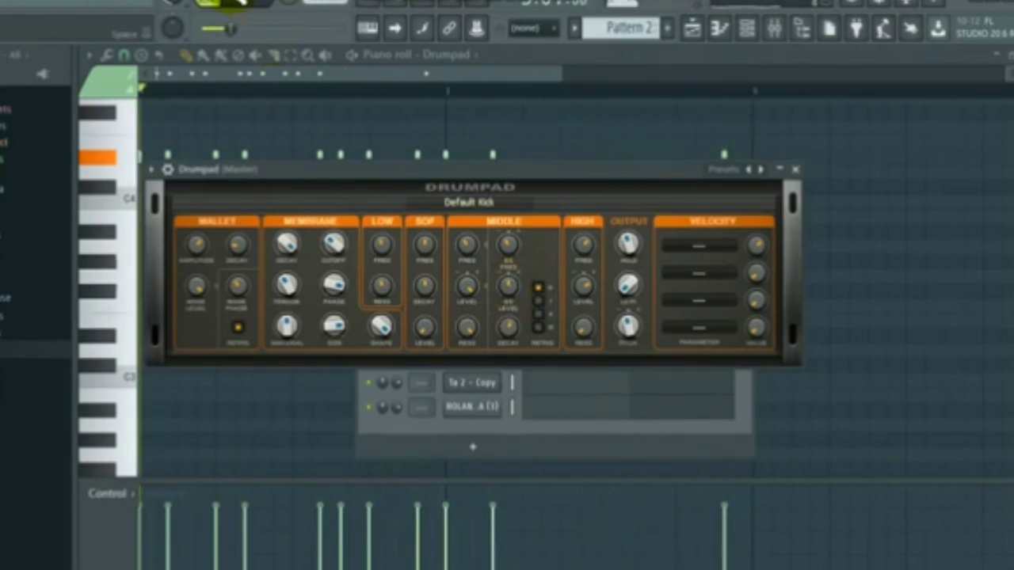
In Pattern 2's Drumpad piano roll, move bar 1's beat 2 D#4 note earlier into beat 1 and add one on beat 3
key("F5")
key("F7")
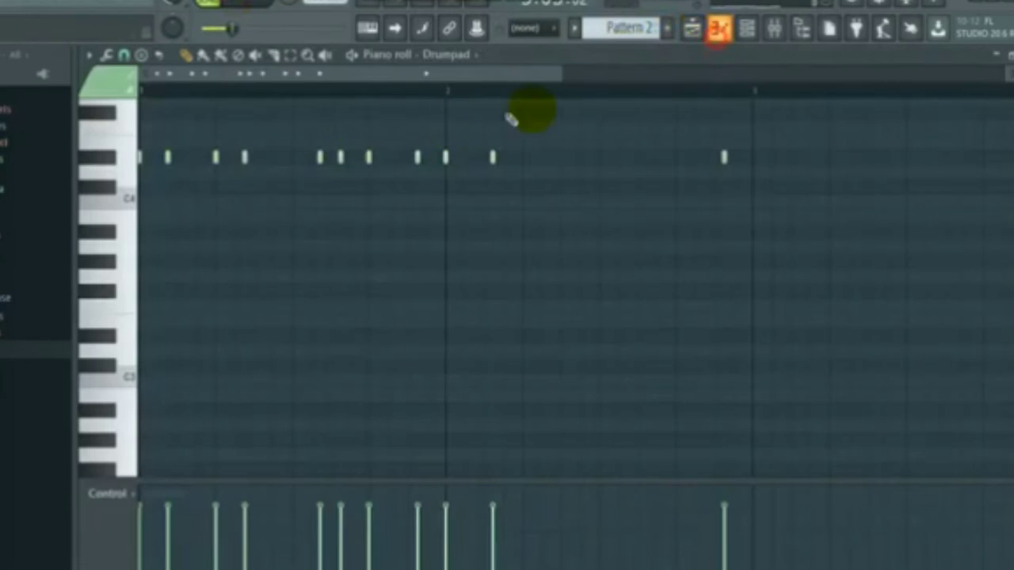
left_click(353, 55)
scroll(229, 79, "up", 4)
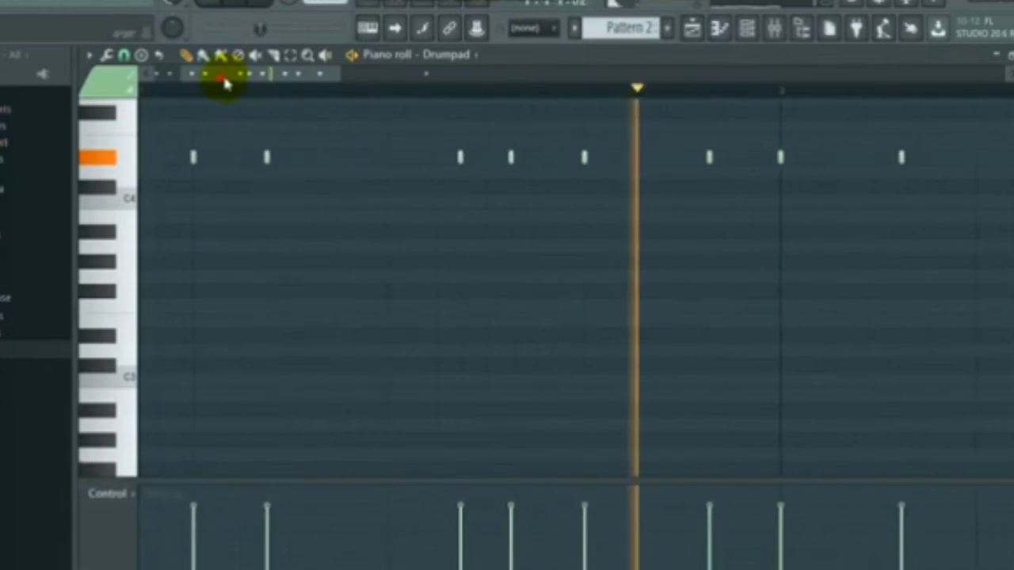
left_click_drag(223, 76, 192, 76)
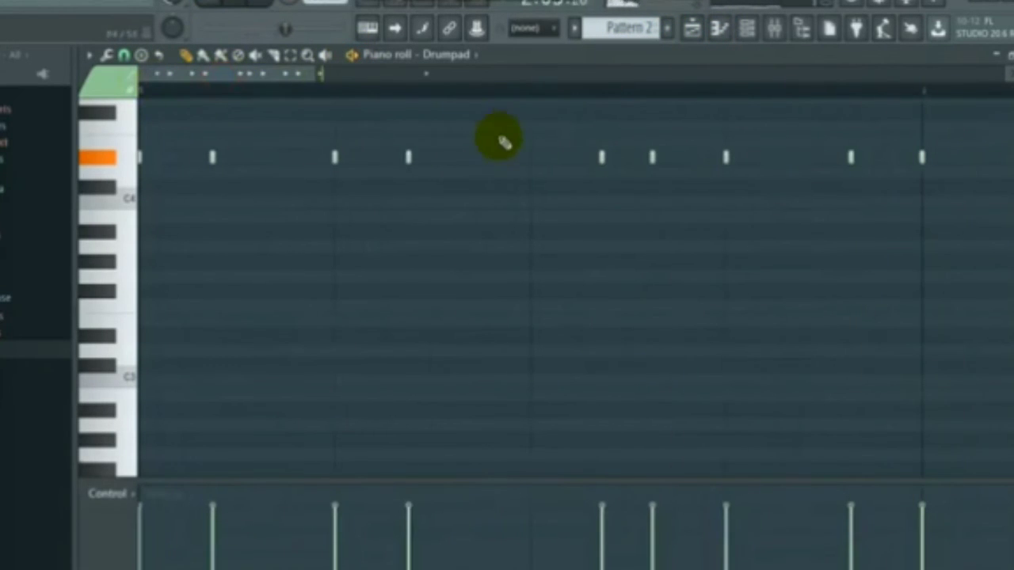
left_click(262, 157)
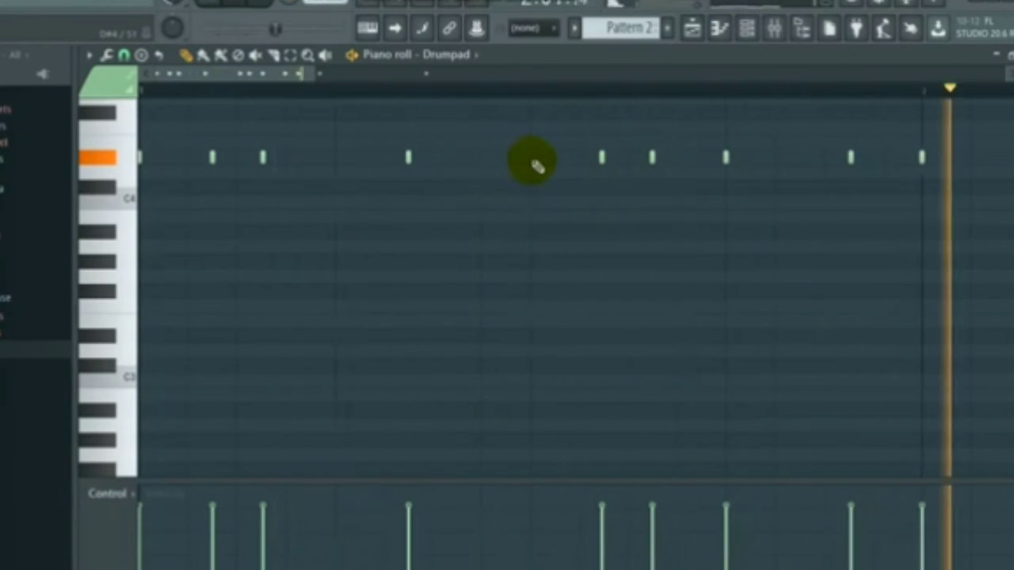
left_click(532, 158)
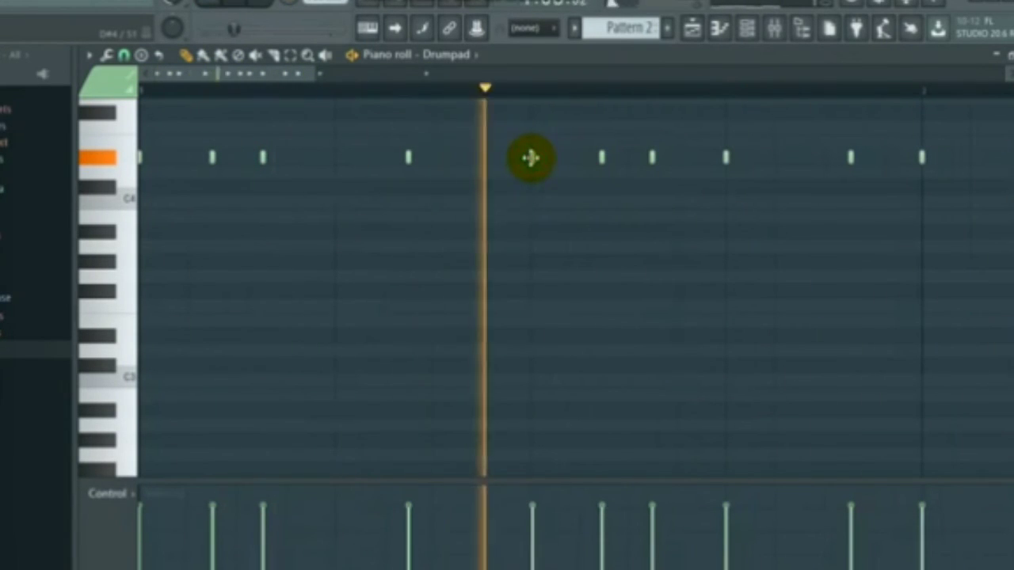
Add a D#4 note between the first two notes of bar 2 to match bar 1's opening three-note group
scroll(574, 95, "down", 2)
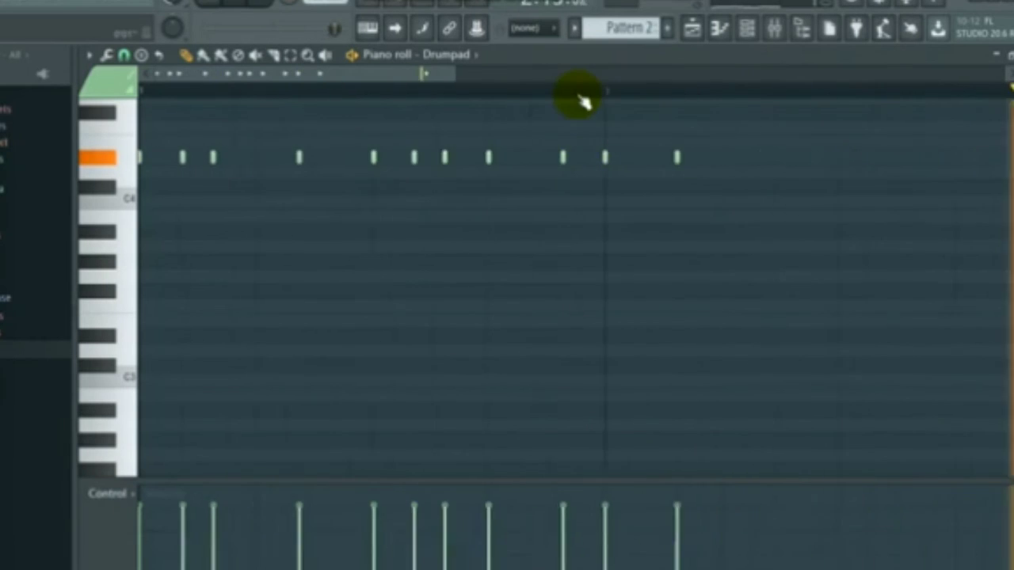
scroll(610, 95, "up", 3)
left_click(569, 159)
left_click(566, 160)
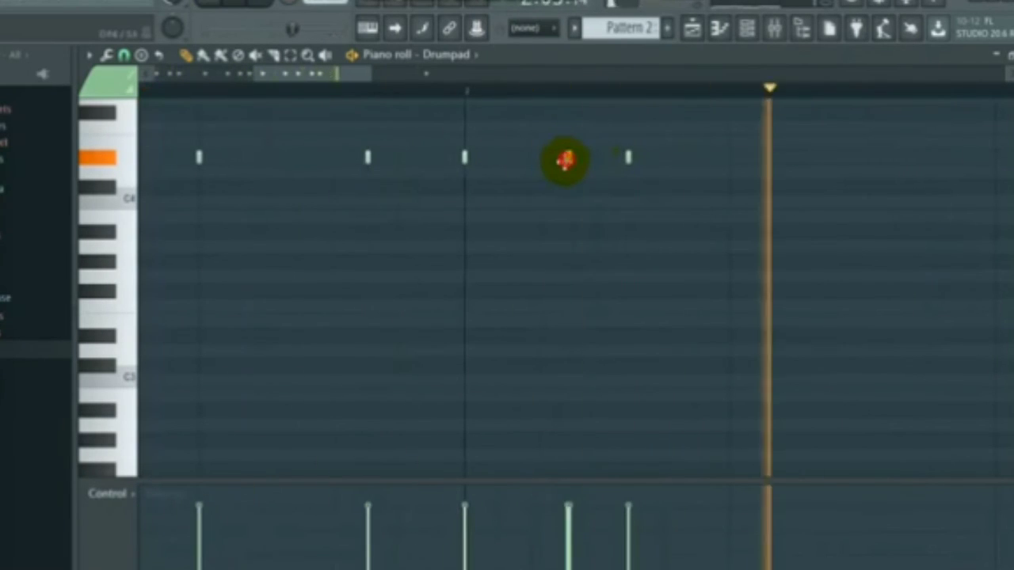
Delete the D#4 notes on beats 3 and 4 of bar 1 and shift the bar's last note slightly earlier
scroll(472, 94, "down", 3)
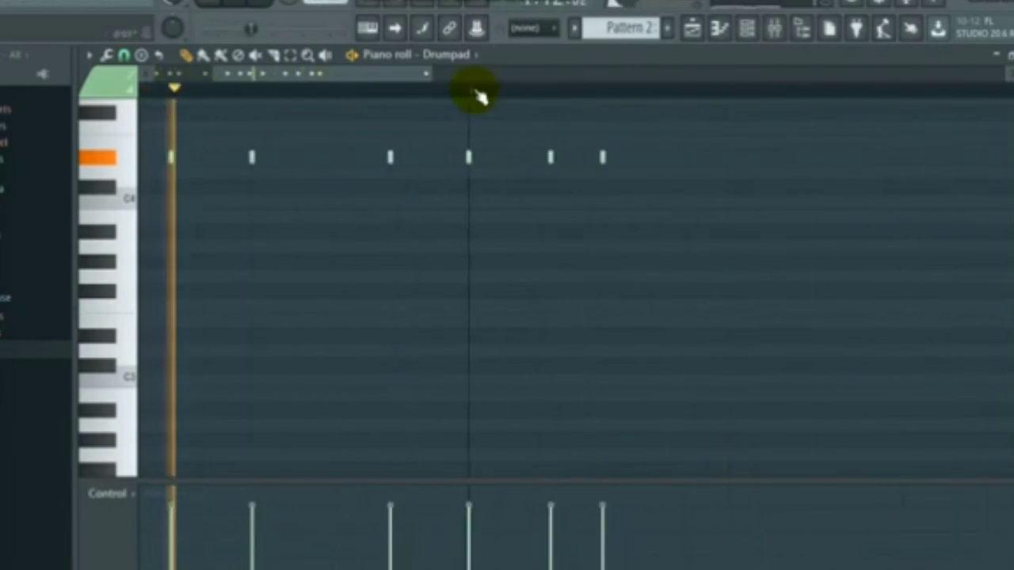
right_click(393, 162)
right_click(392, 159)
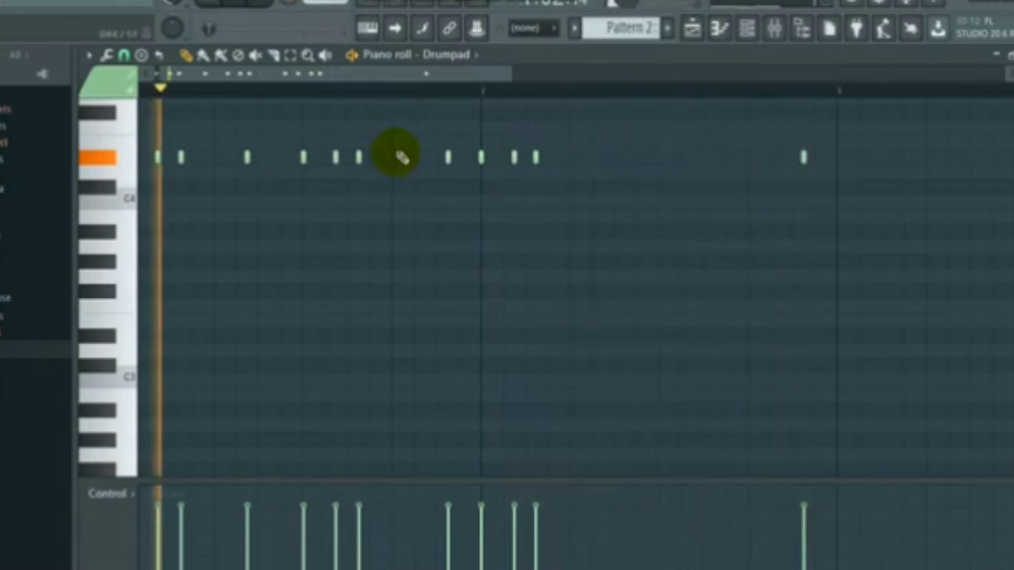
left_click(425, 157)
right_click(446, 156)
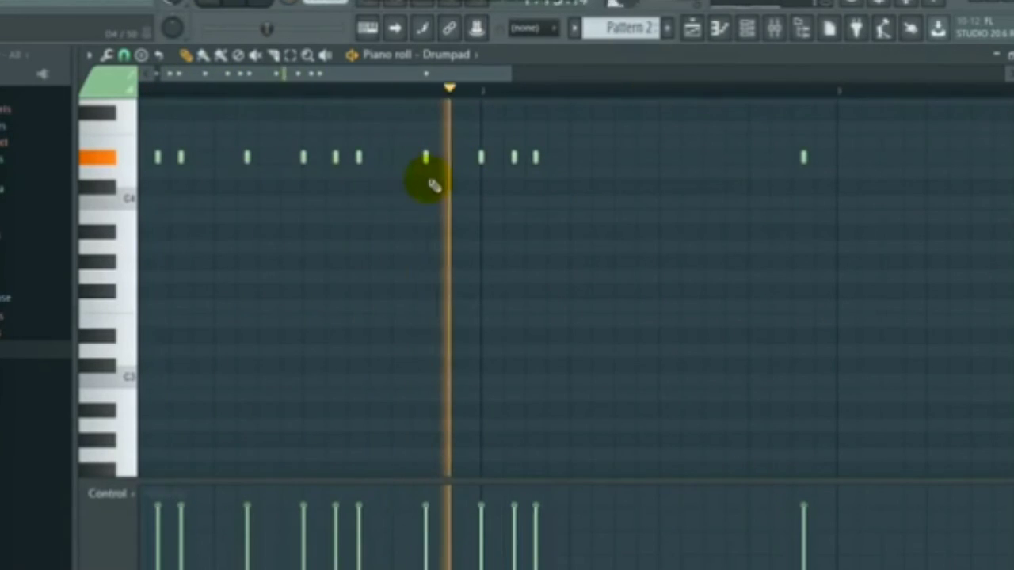
scroll(306, 97, "up", 4)
right_click(317, 158)
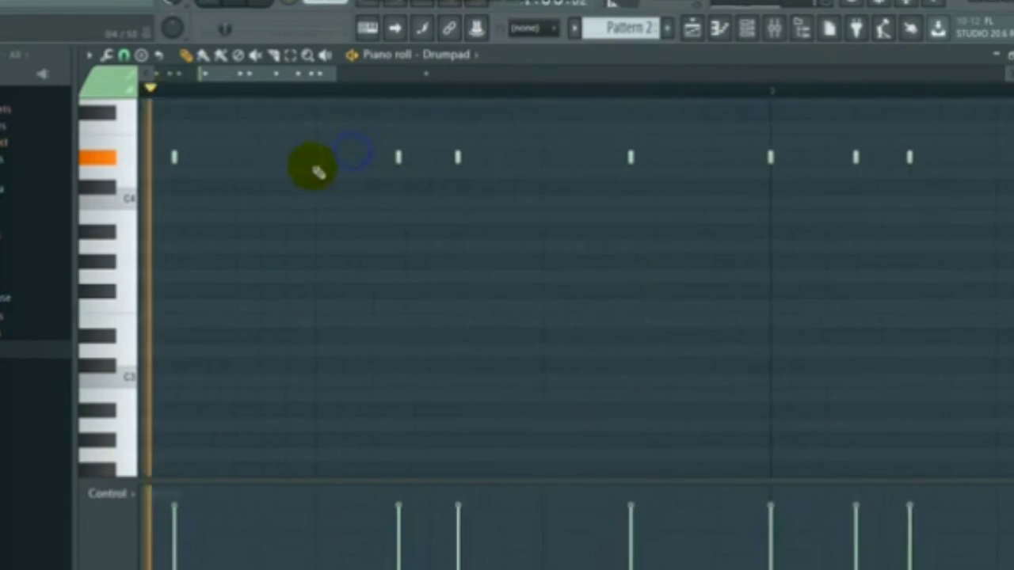
Add three D#4 notes in the second half of bar 2: a close pair after beat 3 and one on beat 4
scroll(561, 96, "down", 4)
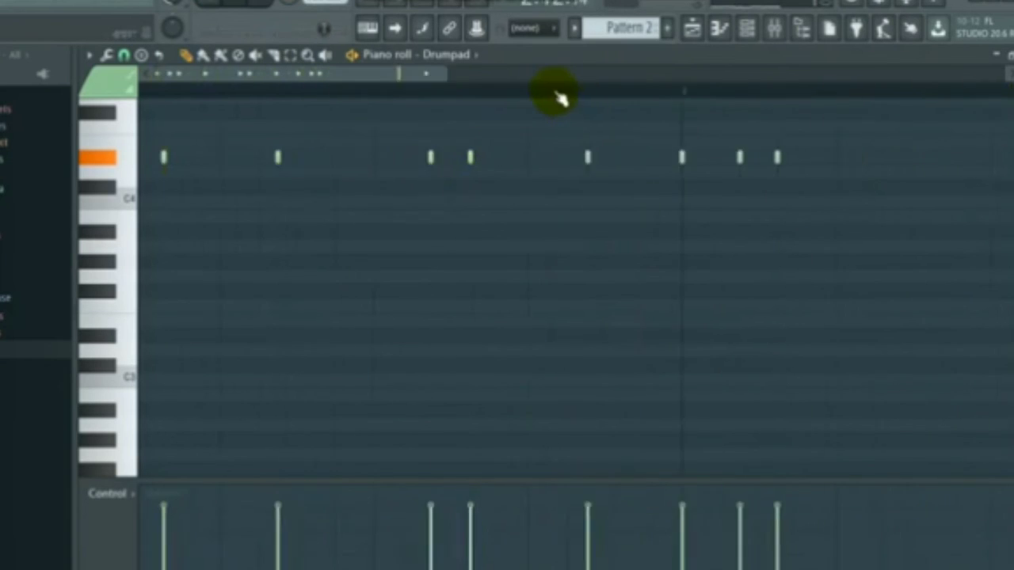
scroll(740, 99, "up", 4)
left_click(727, 158)
left_click(789, 158)
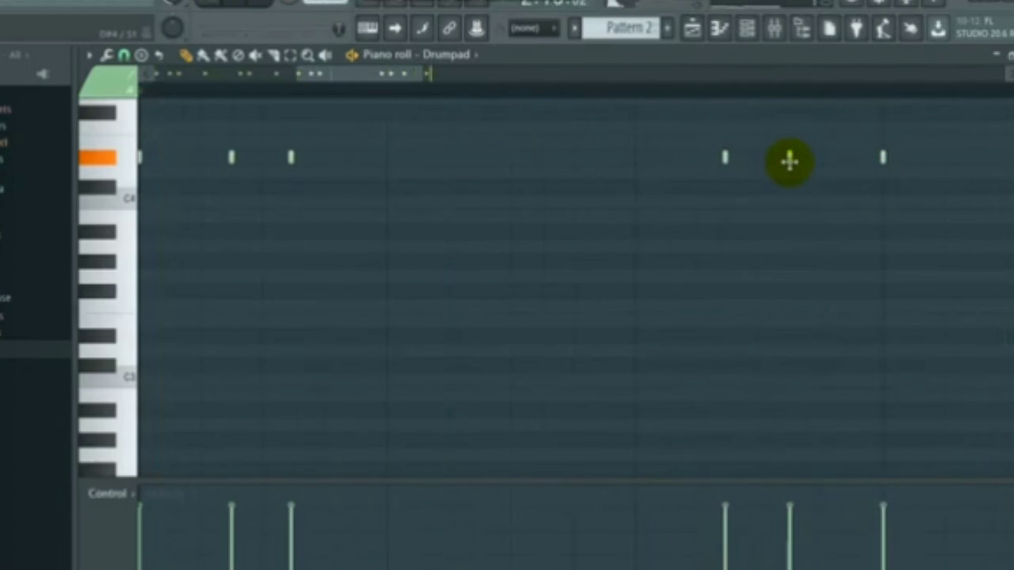
Listen to the playlist arrangement from partway through bar 2 with the revised Pattern 2, and end song playback
left_click(694, 32)
left_click(397, 90)
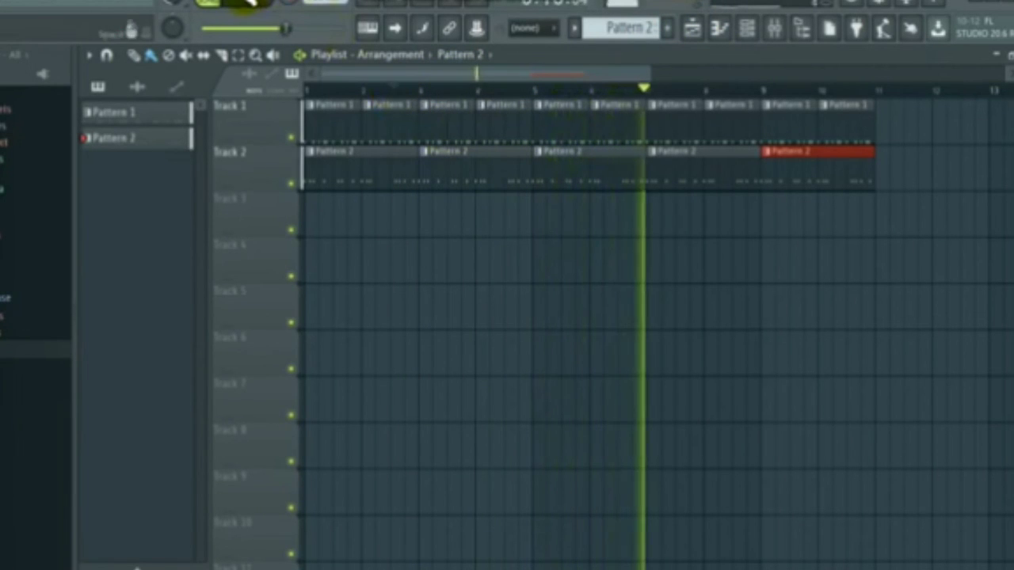
left_click(237, 2)
Open the Drumpad instrument, adjust the Middle section's EQ Freq and set its EQ Level to 0.00% while Pattern 2 plays
left_click(756, 30)
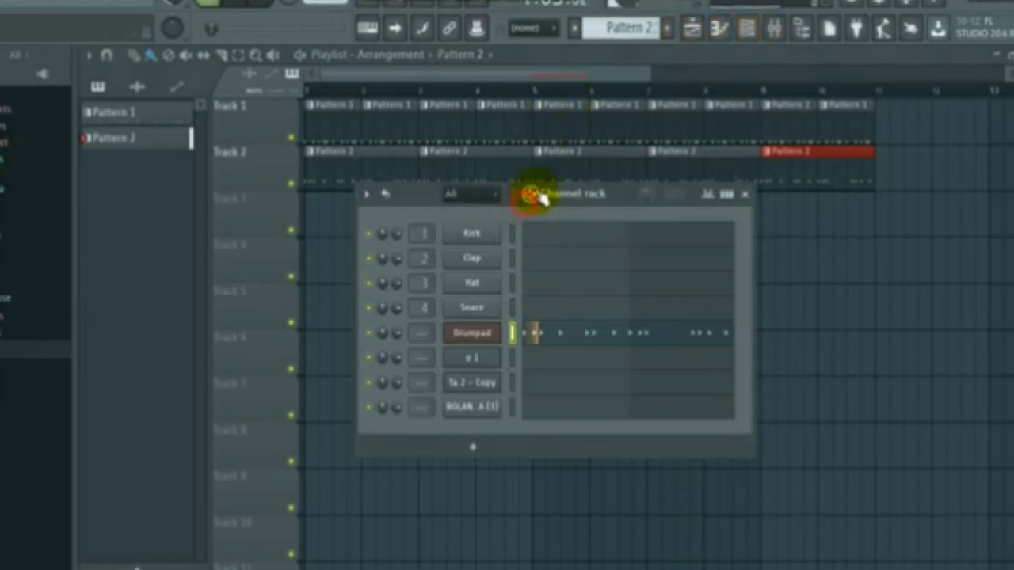
left_click(473, 334)
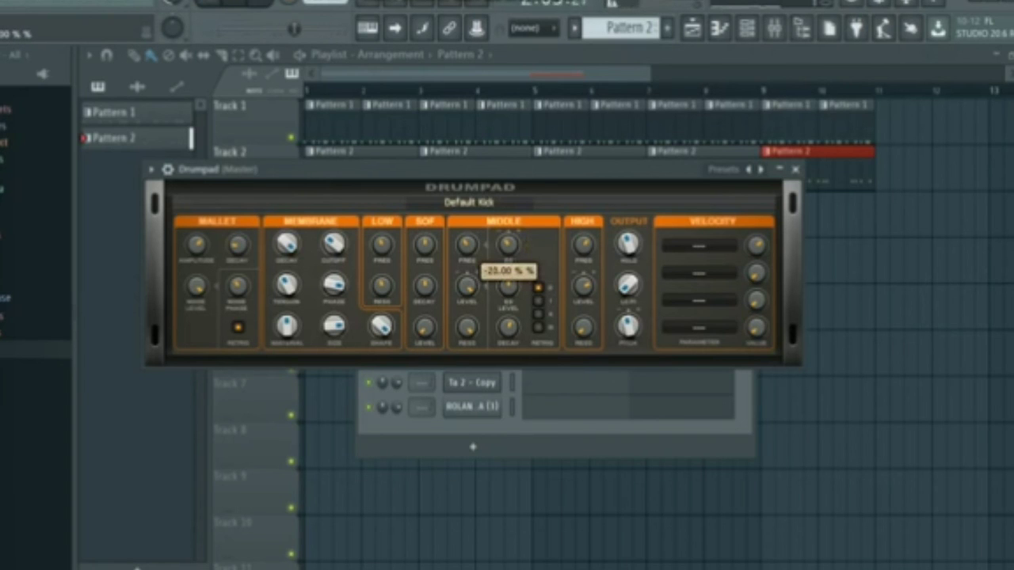
mouse_move(509, 286)
left_mouse_down()
mouse_move(486, 282)
mouse_move(508, 292)
left_mouse_up()
left_click_drag(507, 247, 508, 249)
scroll(508, 247, "down", 2)
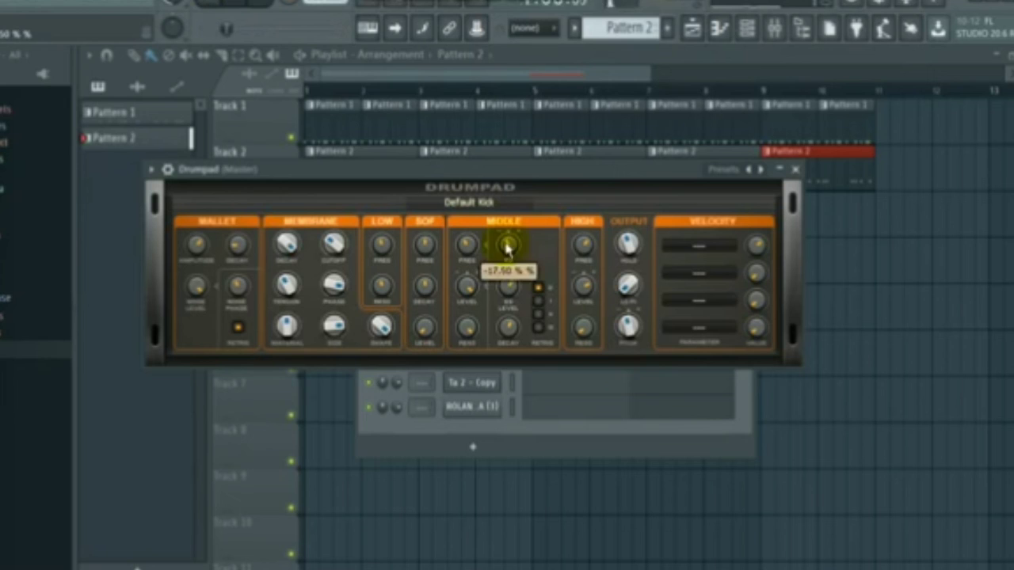
left_click_drag(507, 247, 508, 249)
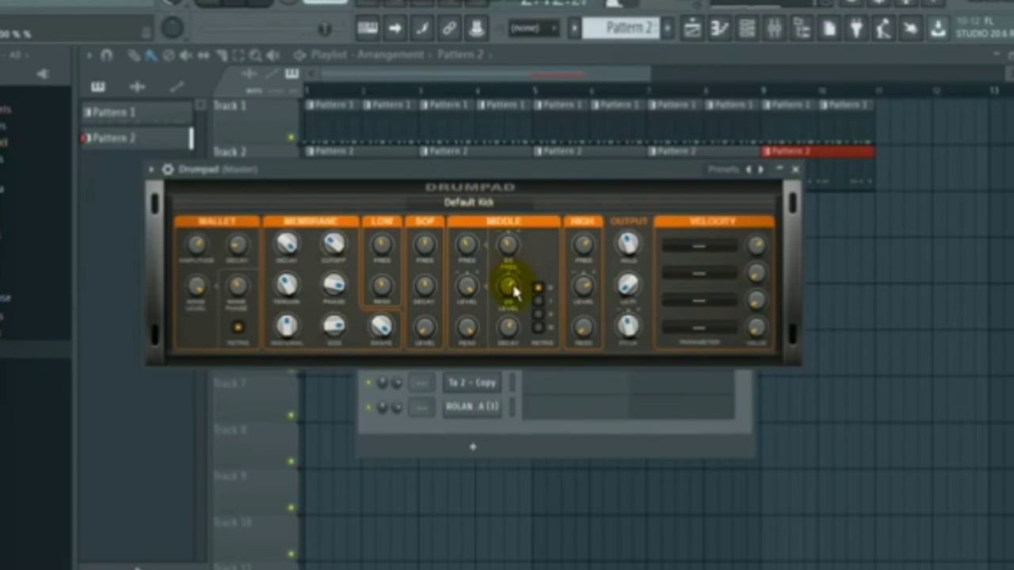
left_click_drag(508, 287, 504, 294)
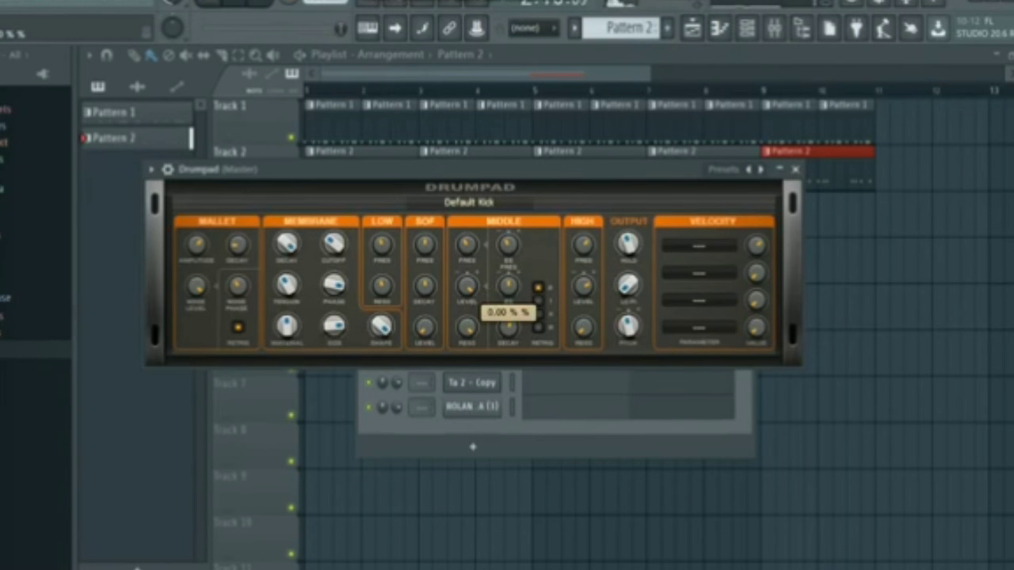
left_click_drag(507, 287, 507, 287)
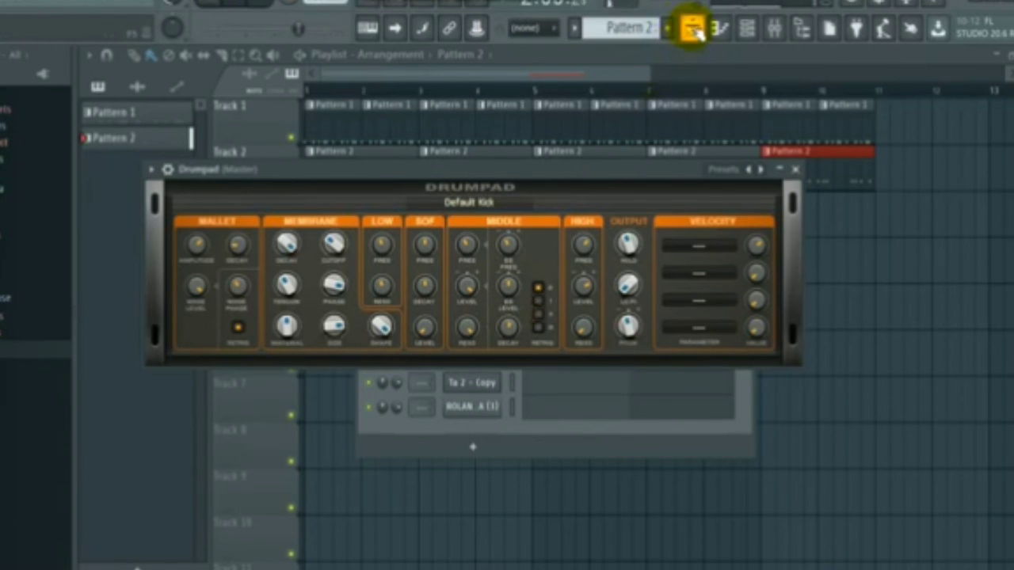
Return to the playlist and listen to both layered patterns through bars 1 to 10
left_click(691, 29)
key("space")
scroll(341, 94, "down", 1)
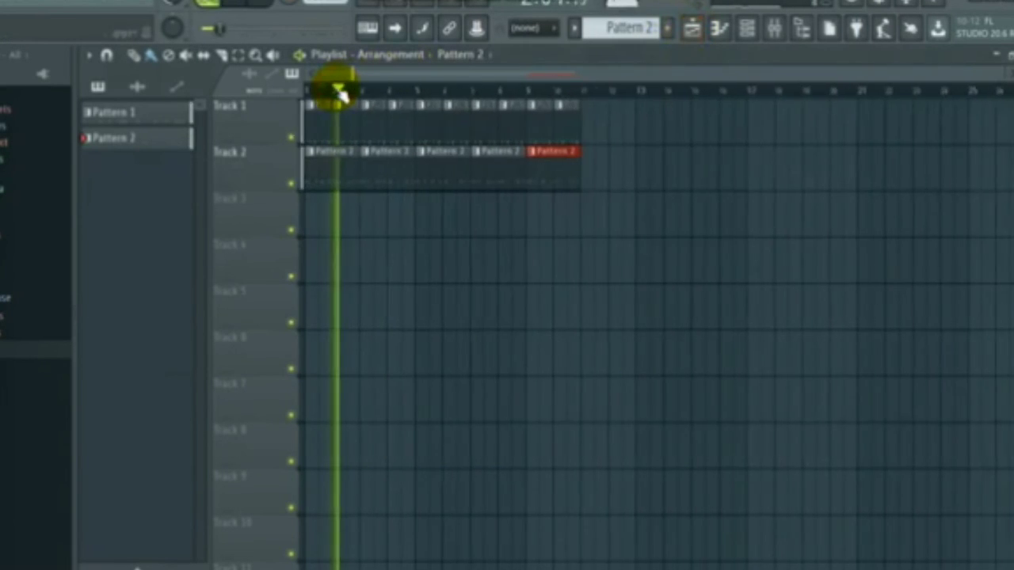
left_click(860, 569)
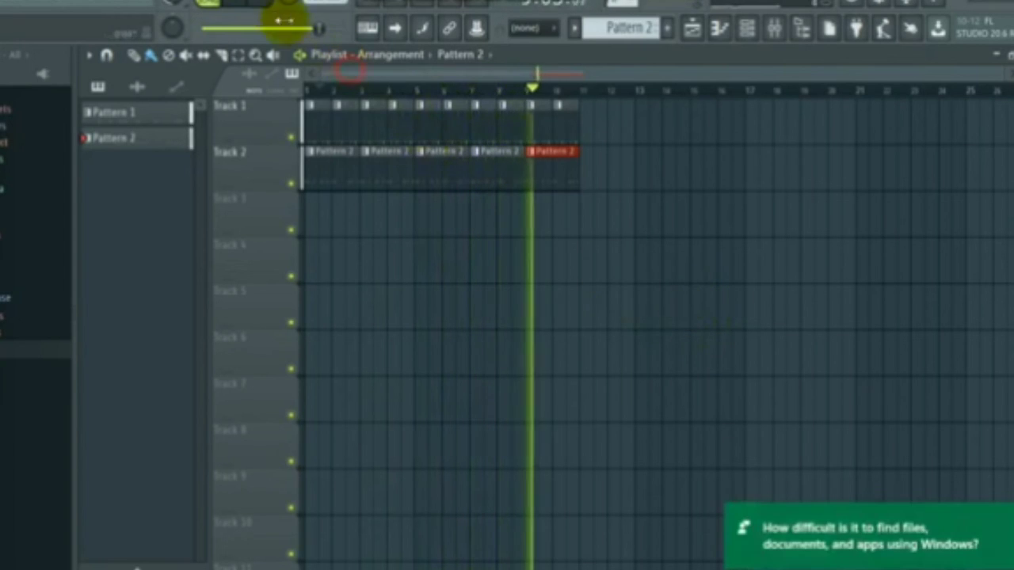
left_click(235, 2)
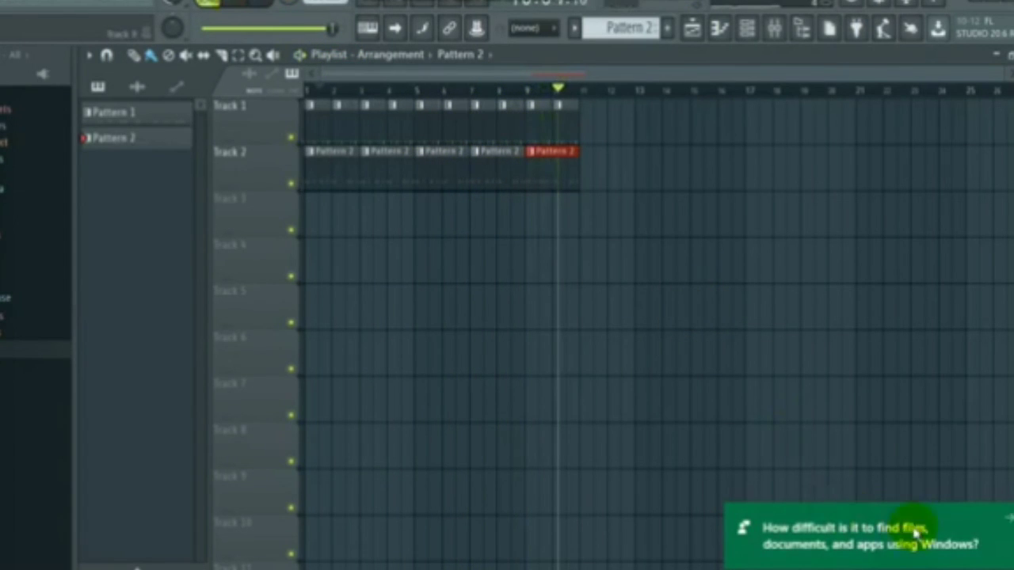
Dismiss the Windows survey notification and restart the song to hear the arrangement again
left_click(1004, 520)
left_click(871, 567)
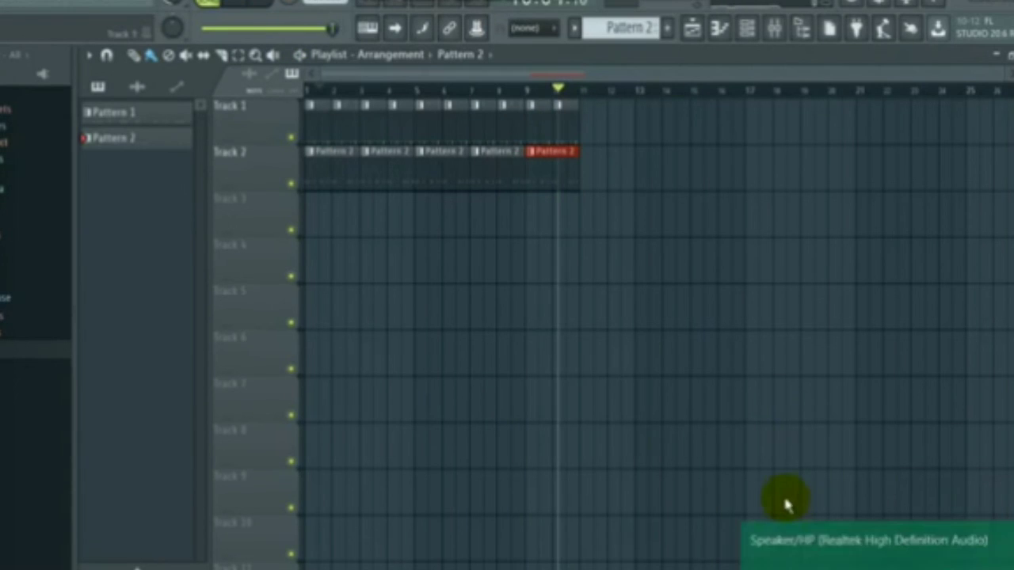
key("space")
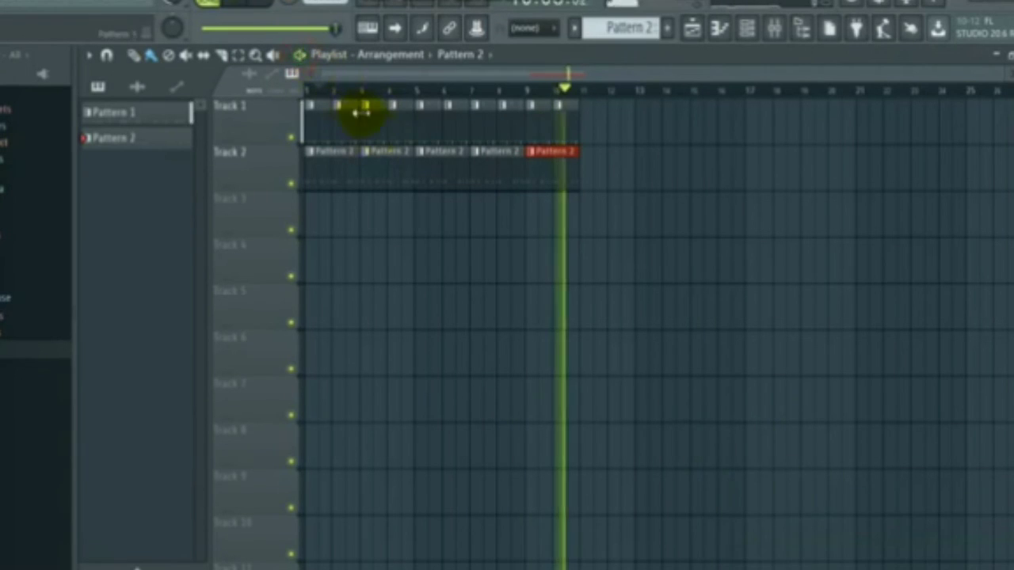
left_click(237, 6)
left_click(240, 7)
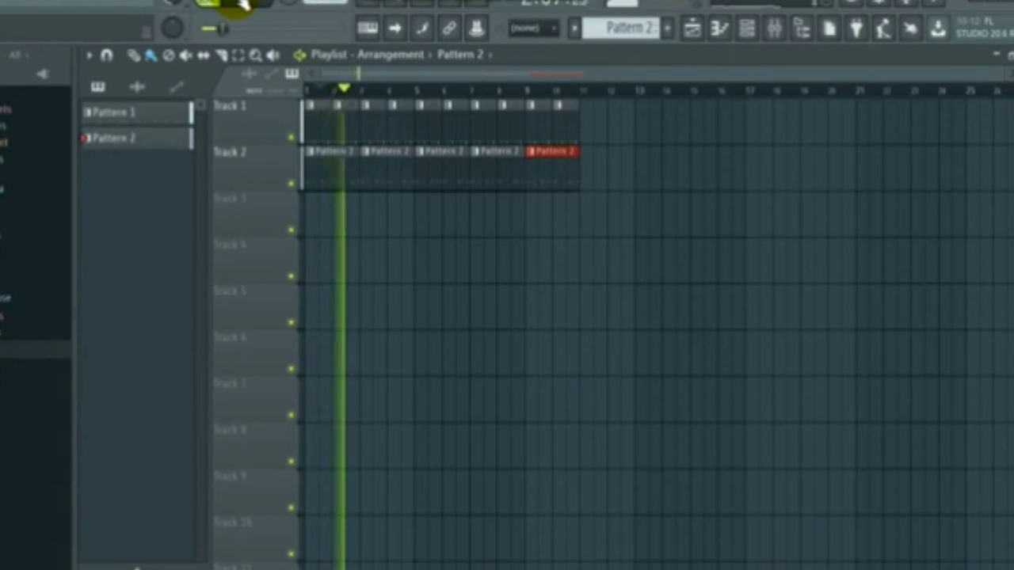
Open the Drumpad instrument from the Pattern 2 clip covering bar 4 on Track 2
scroll(369, 93, "up", 5)
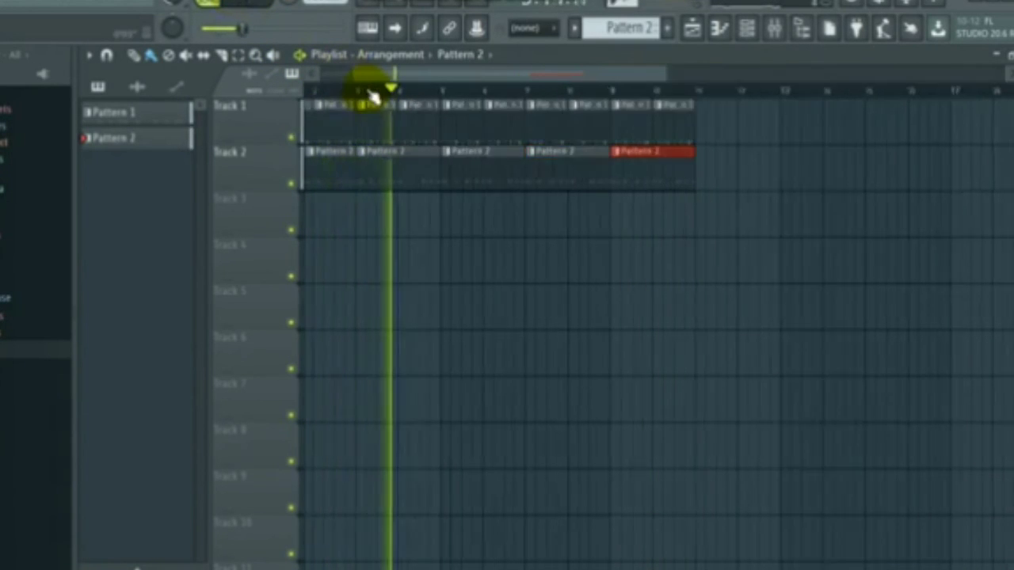
double_click(585, 180)
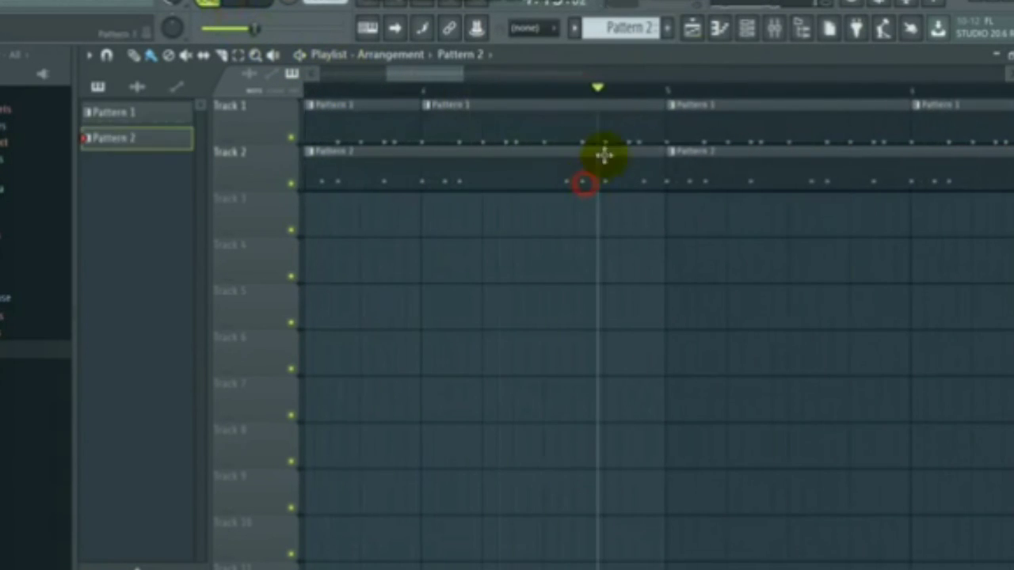
left_click(475, 333)
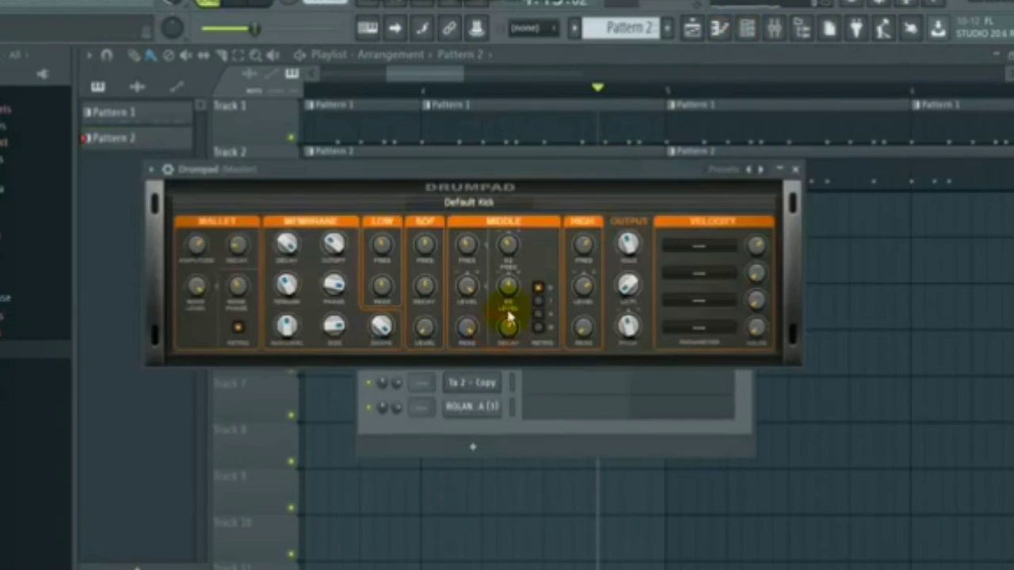